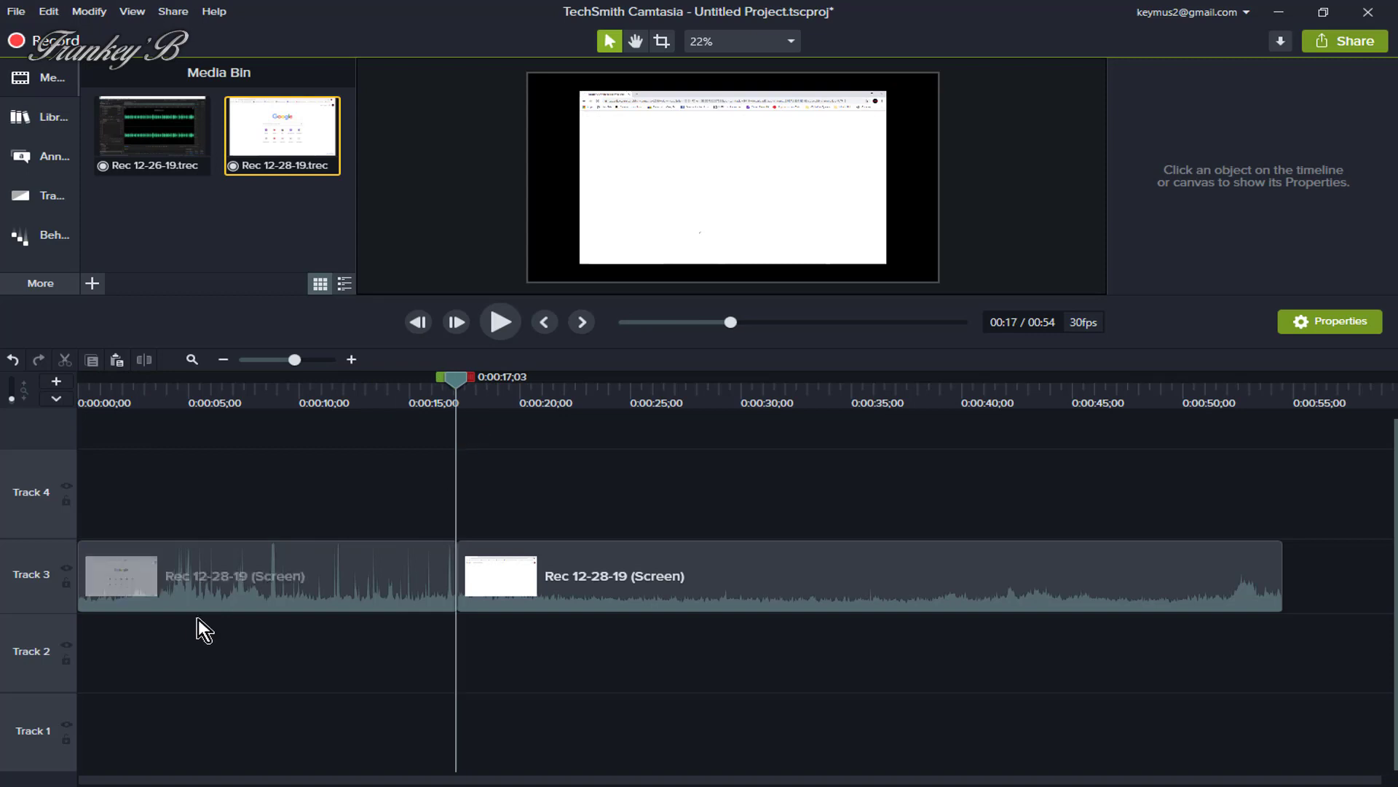
Apply the Clip Speed visual effect to the first Track 3 clip
click(38, 279)
click(168, 434)
scroll(158, 240, down, 2)
drag(159, 240, 212, 616)
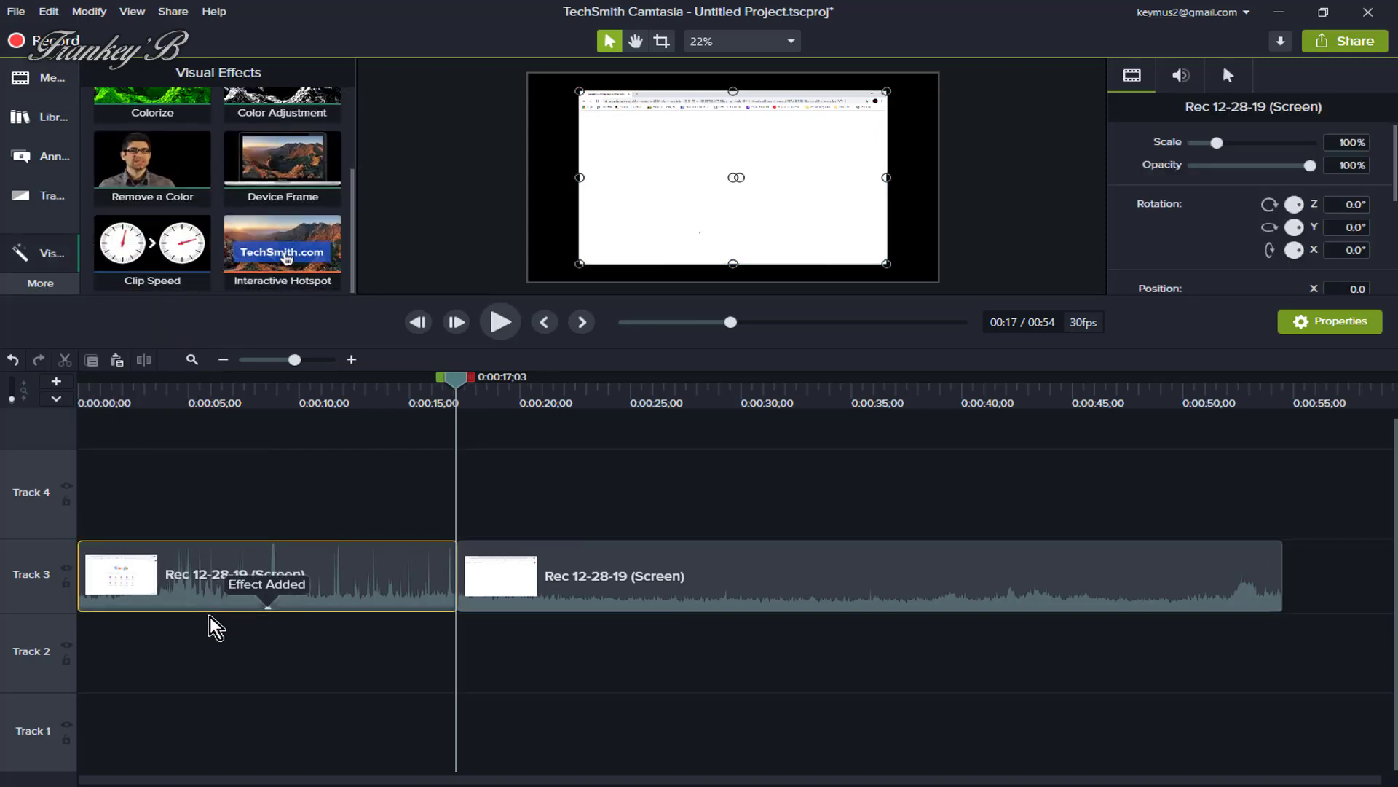
Shorten the clip's speed bar so it plays at about 1.5x, ending near 0:00:11
click(269, 611)
drag(450, 600, 151, 602)
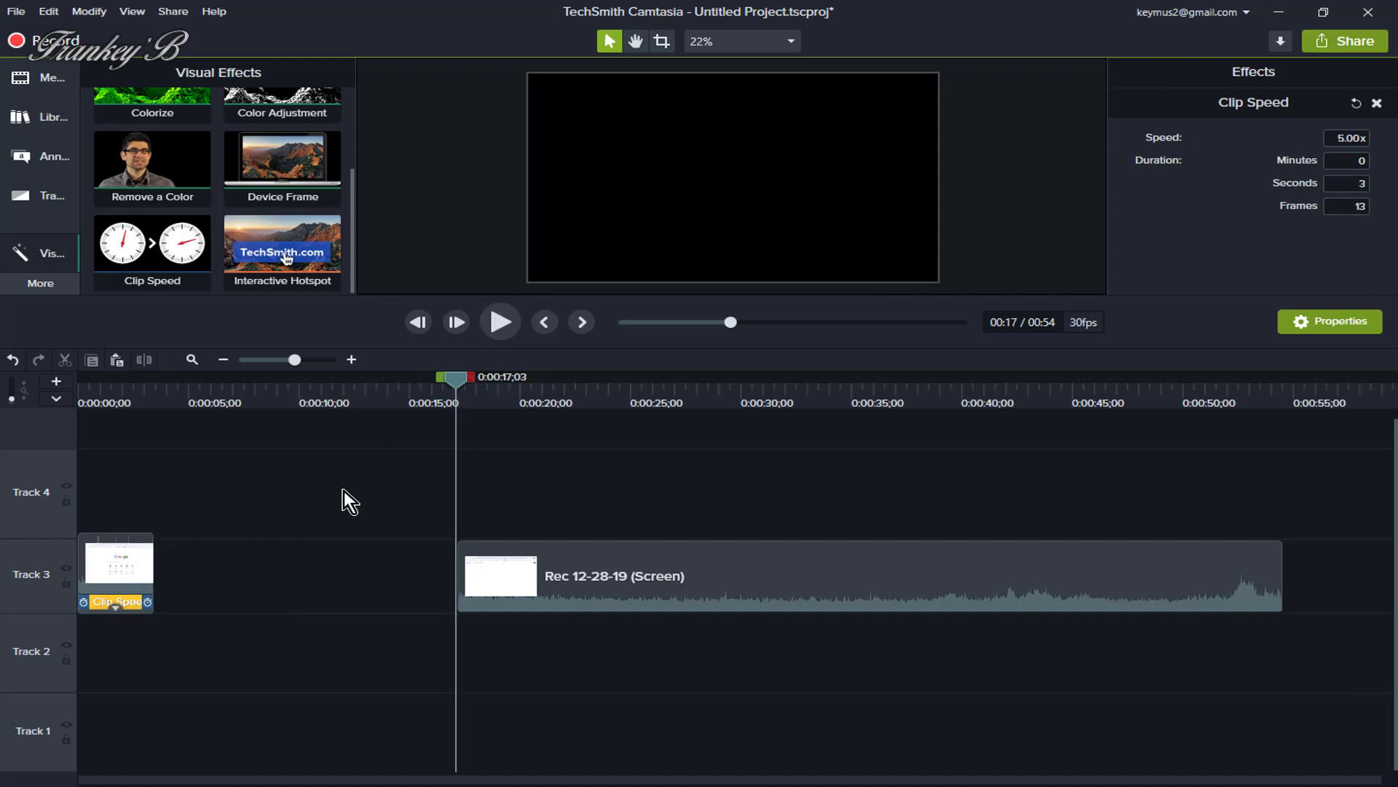
key(ctrl+z)
drag(453, 601, 154, 602)
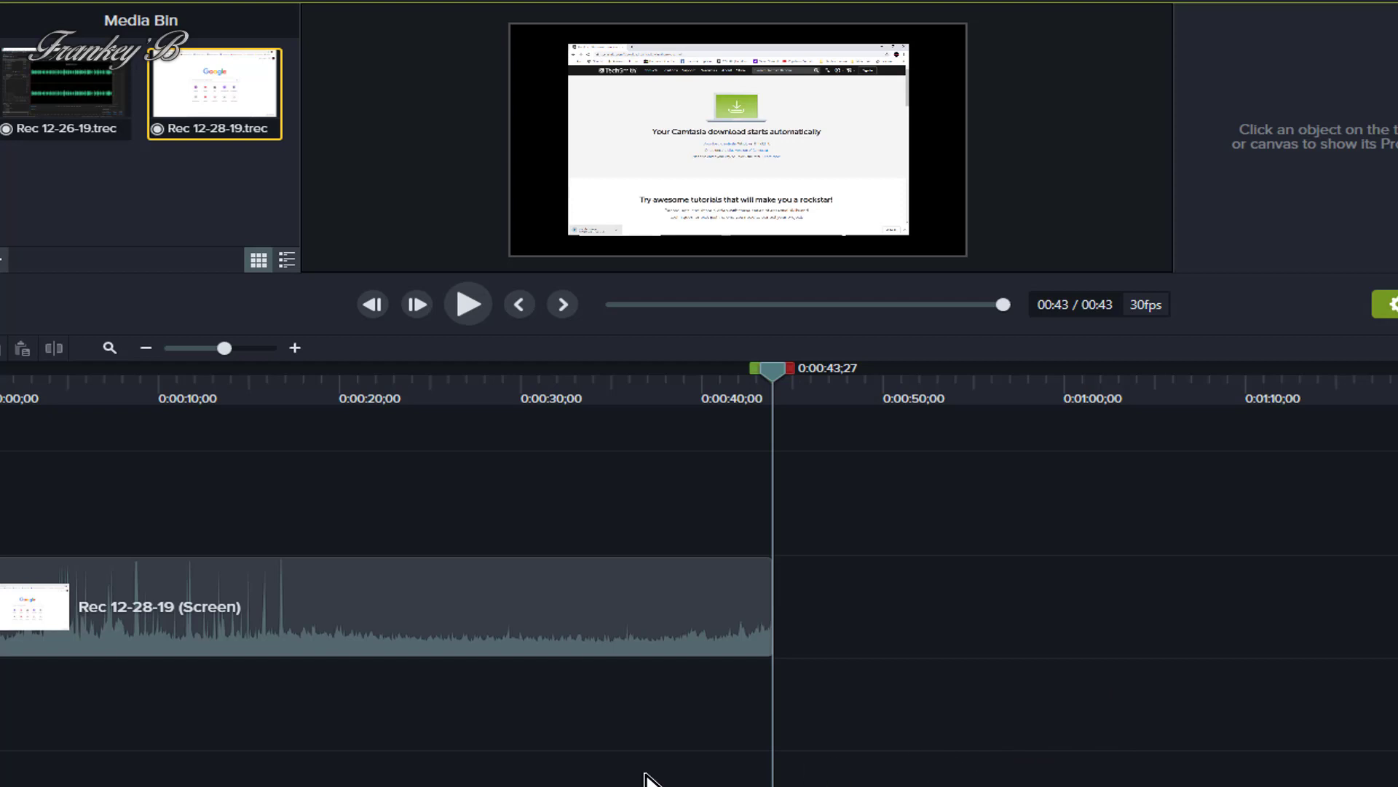
Trim the end of the Rec 12-28-19 clip, leaving it about 30 seconds long
click(479, 596)
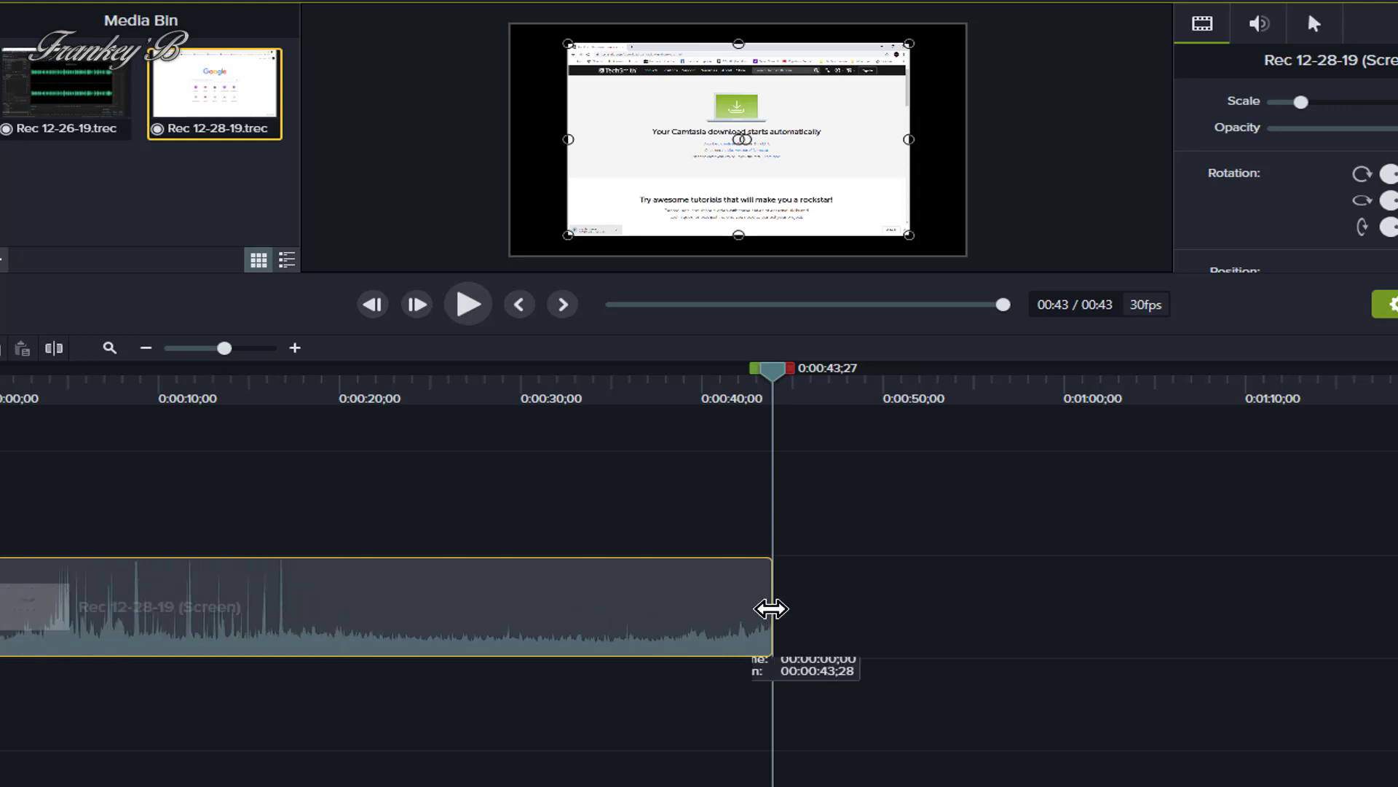
drag(771, 608, 331, 603)
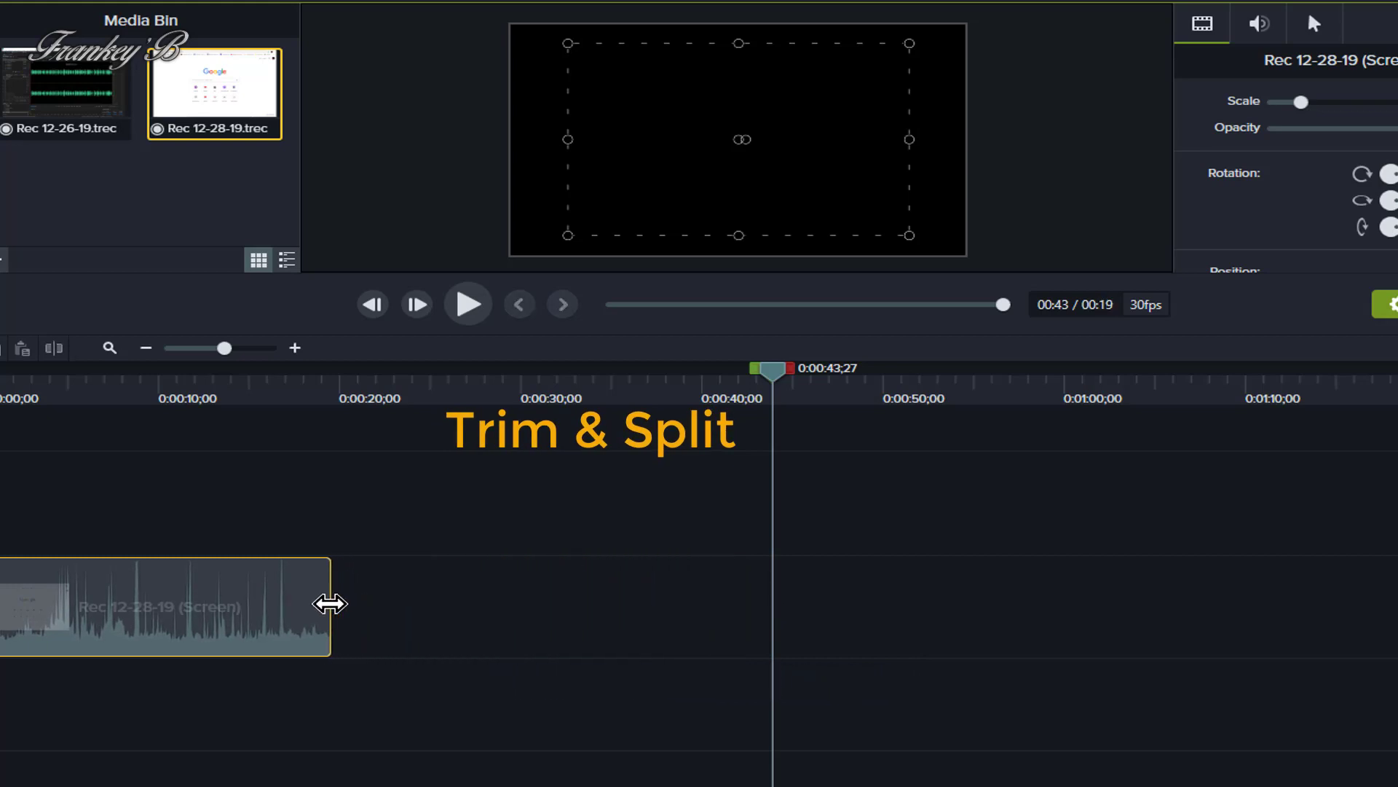
drag(330, 603, 772, 609)
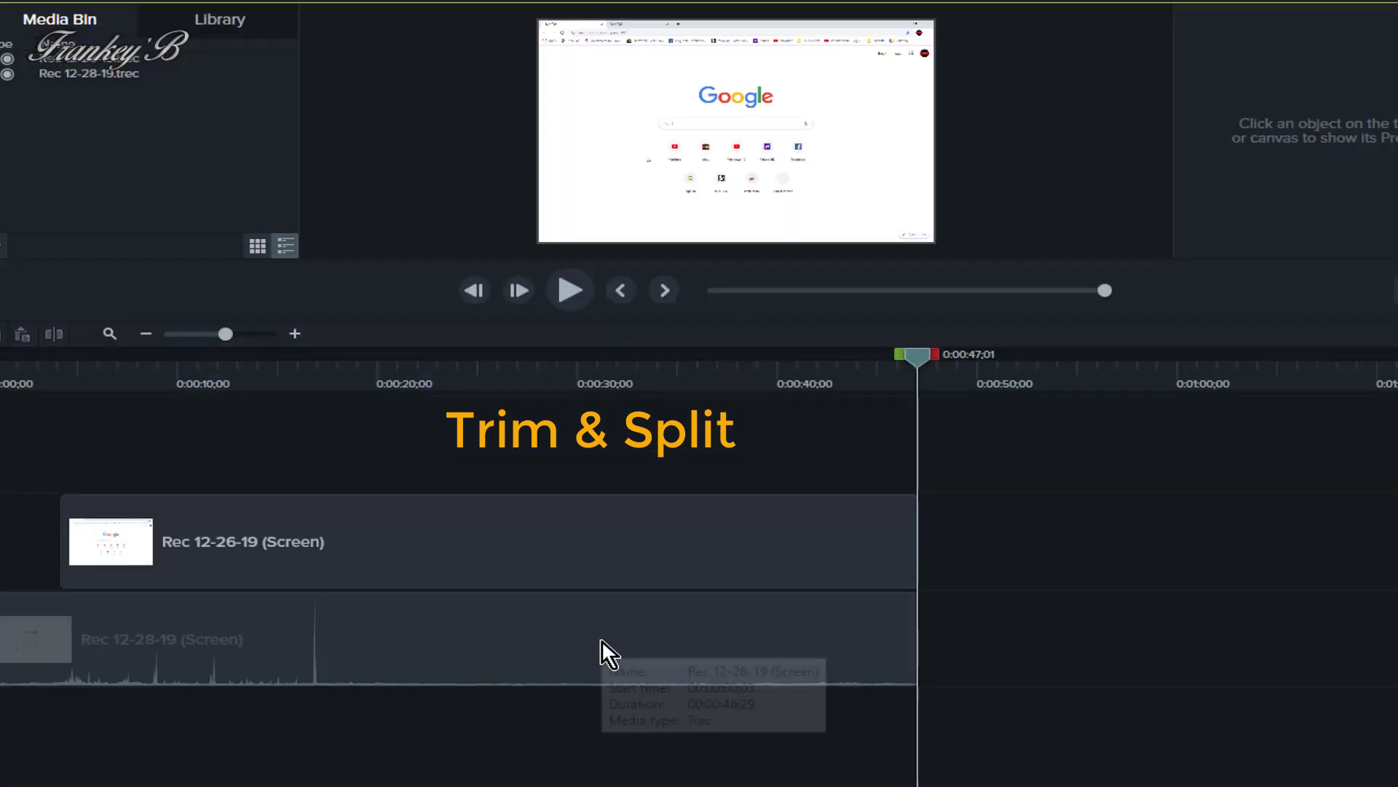
Select the stacked Rec 12-26-19 and Rec 12-28-19 clips, trim their ends together, then lengthen them again
click(576, 531)
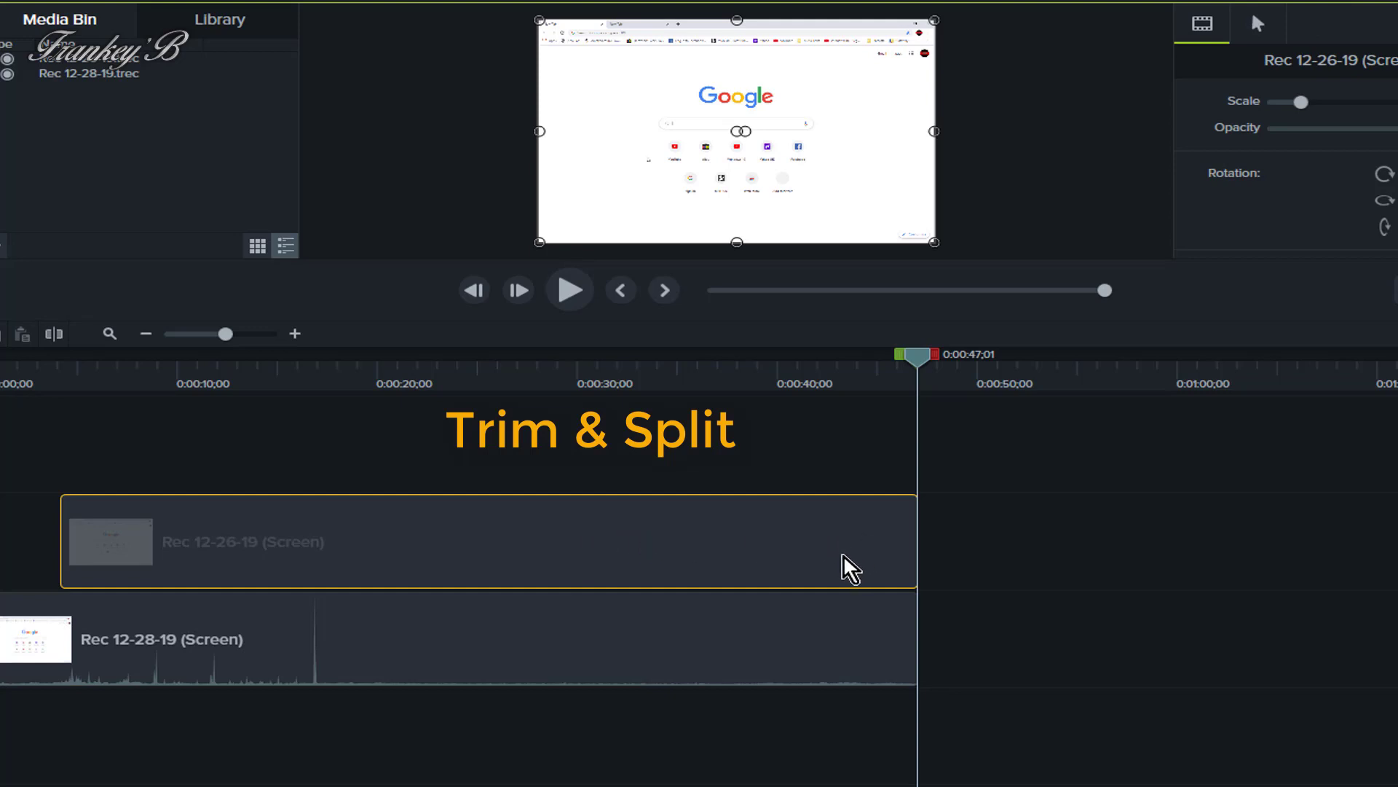
ctrl+click(747, 674)
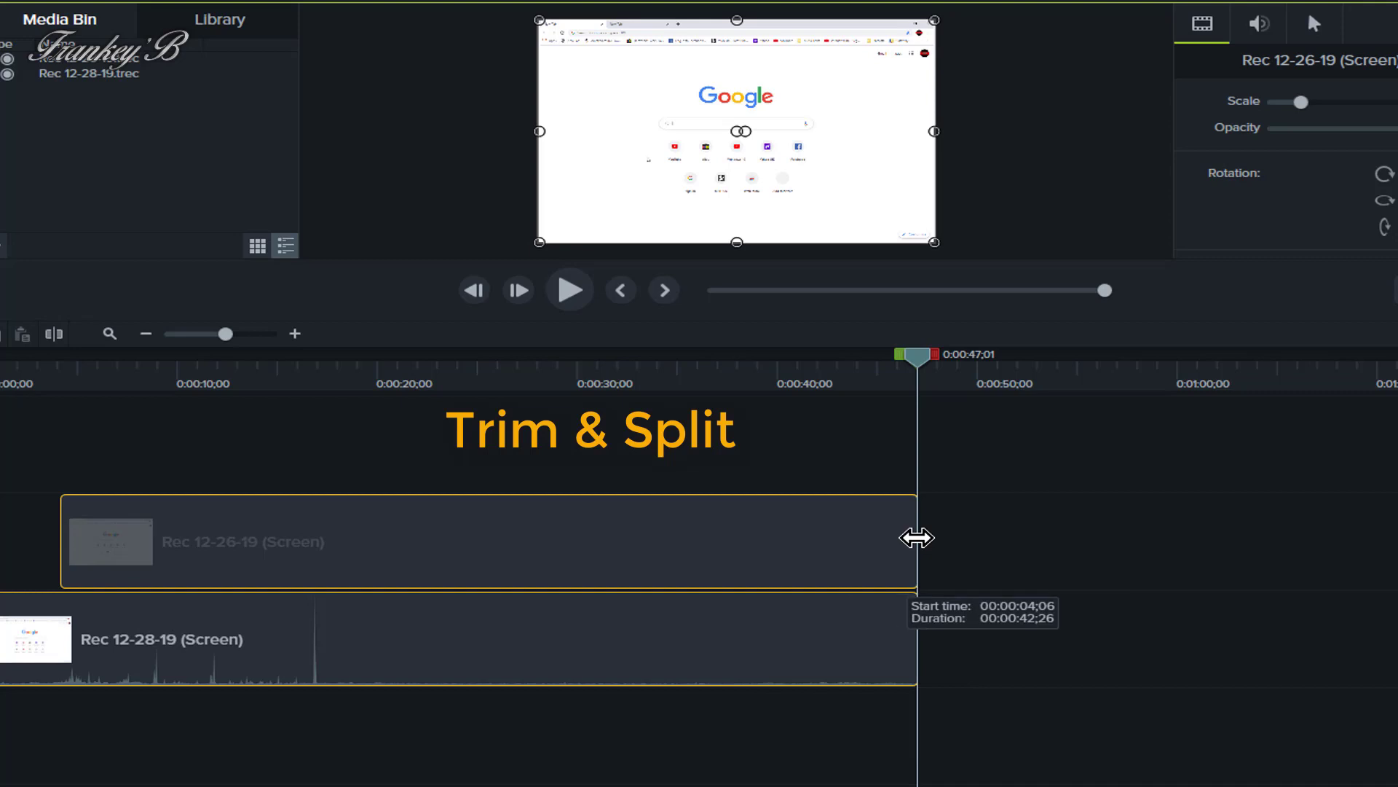
drag(916, 537, 493, 535)
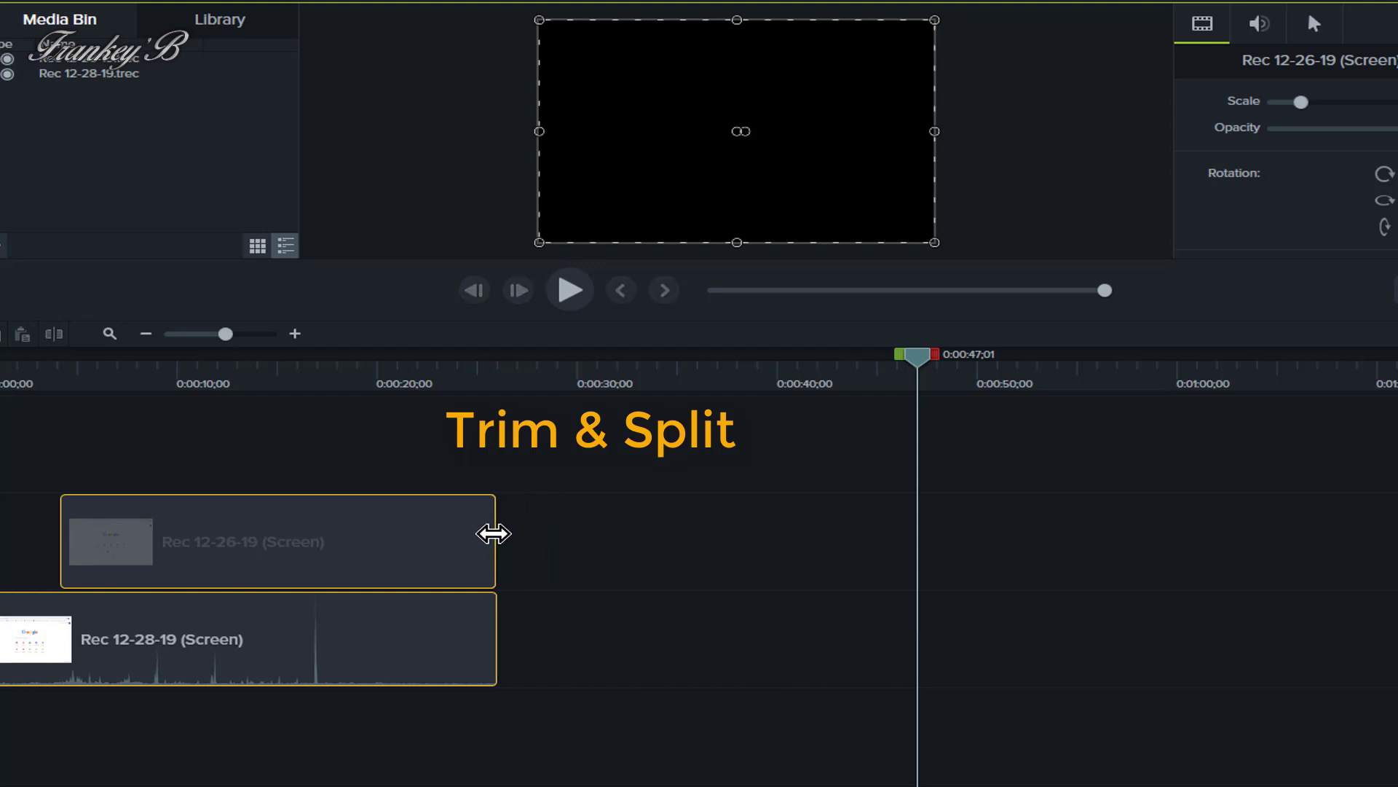
drag(494, 534, 916, 566)
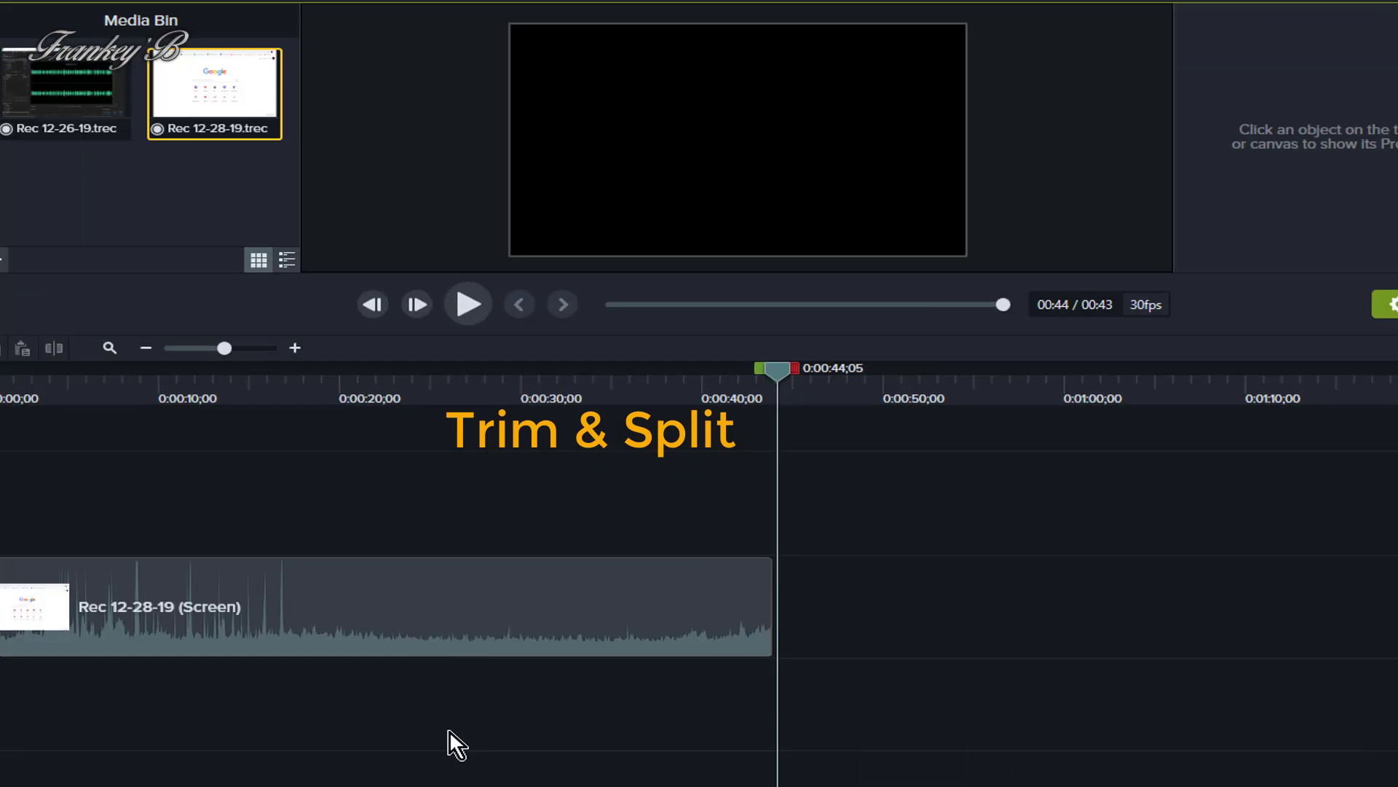
Split the Rec 12-28-19 clip at 0:00:26;14 and 0:00:12;27 into three pieces
click(476, 587)
drag(778, 369, 457, 370)
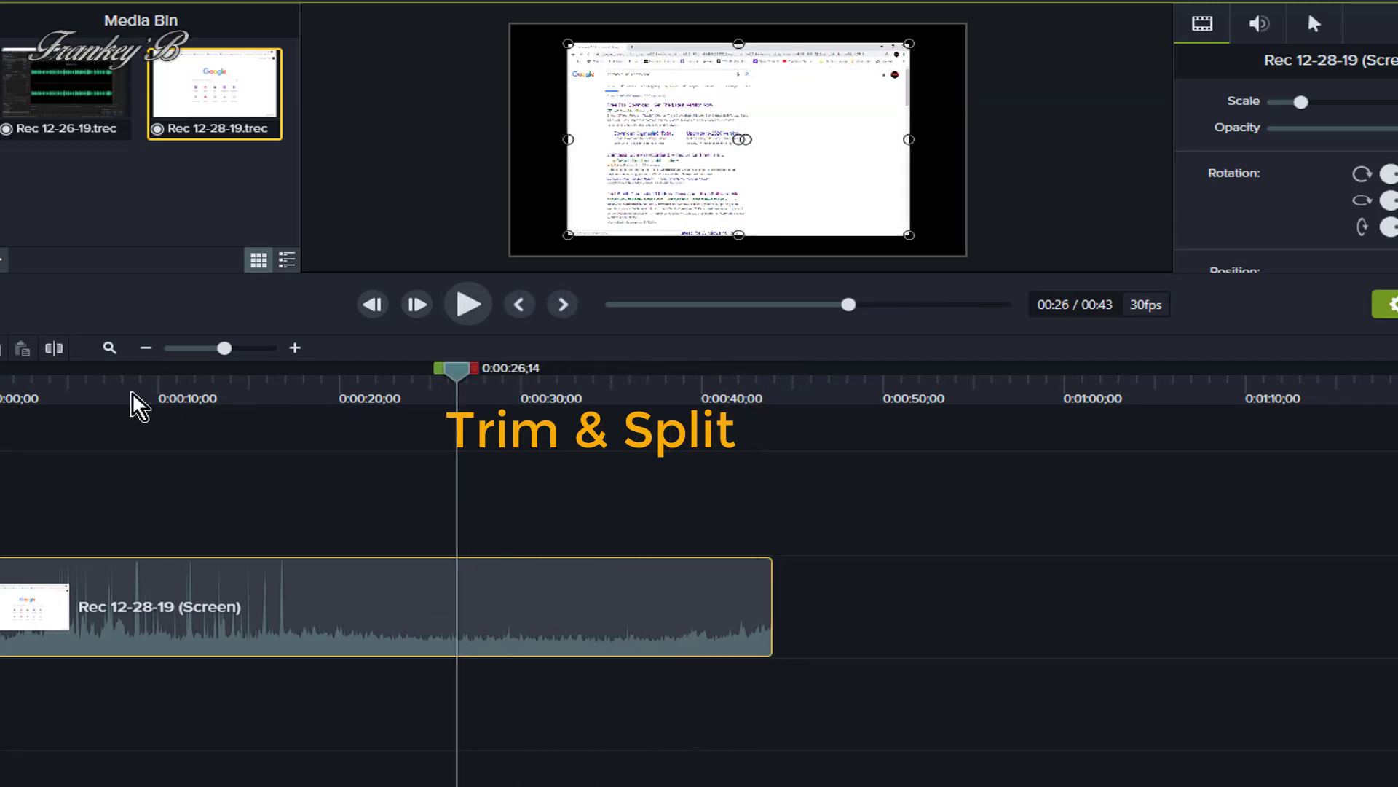
click(52, 348)
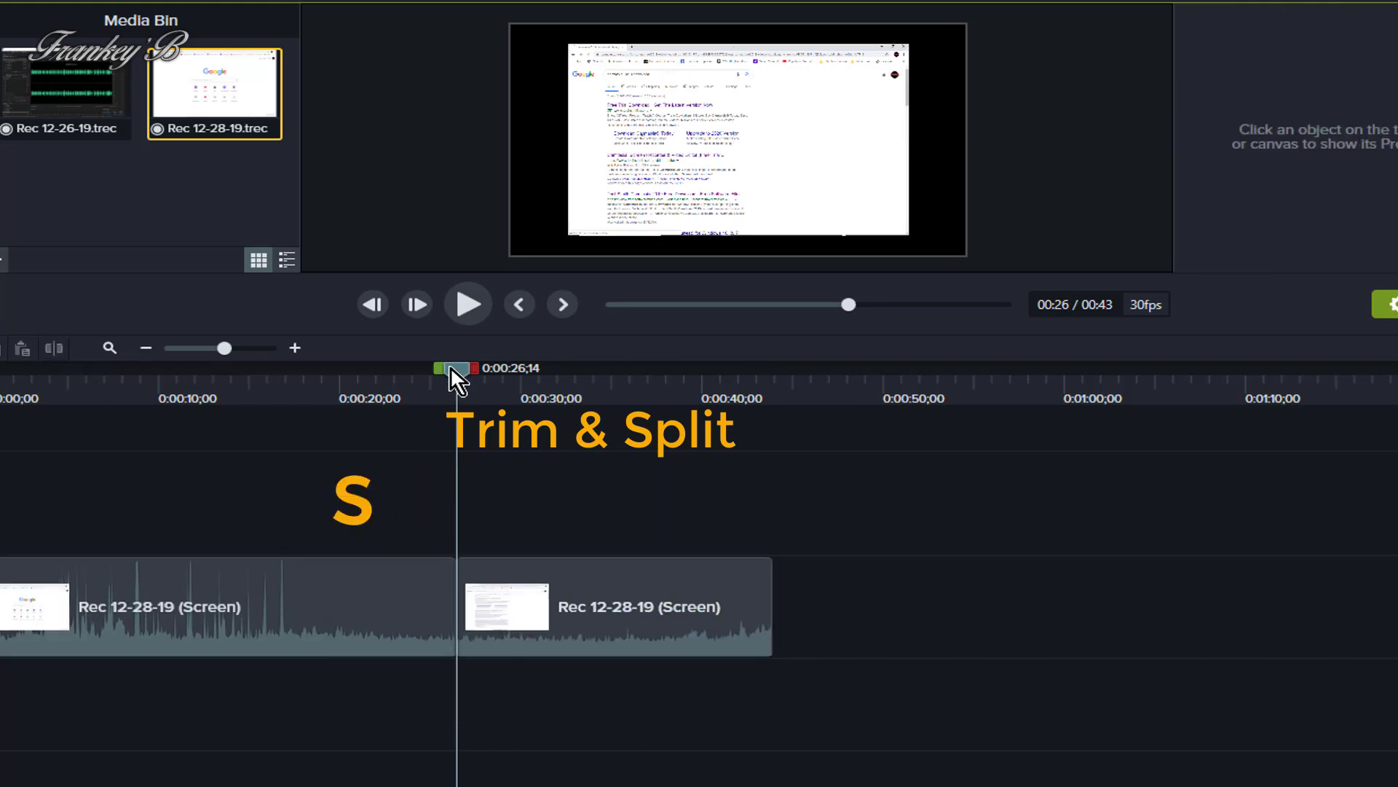
drag(460, 365, 210, 367)
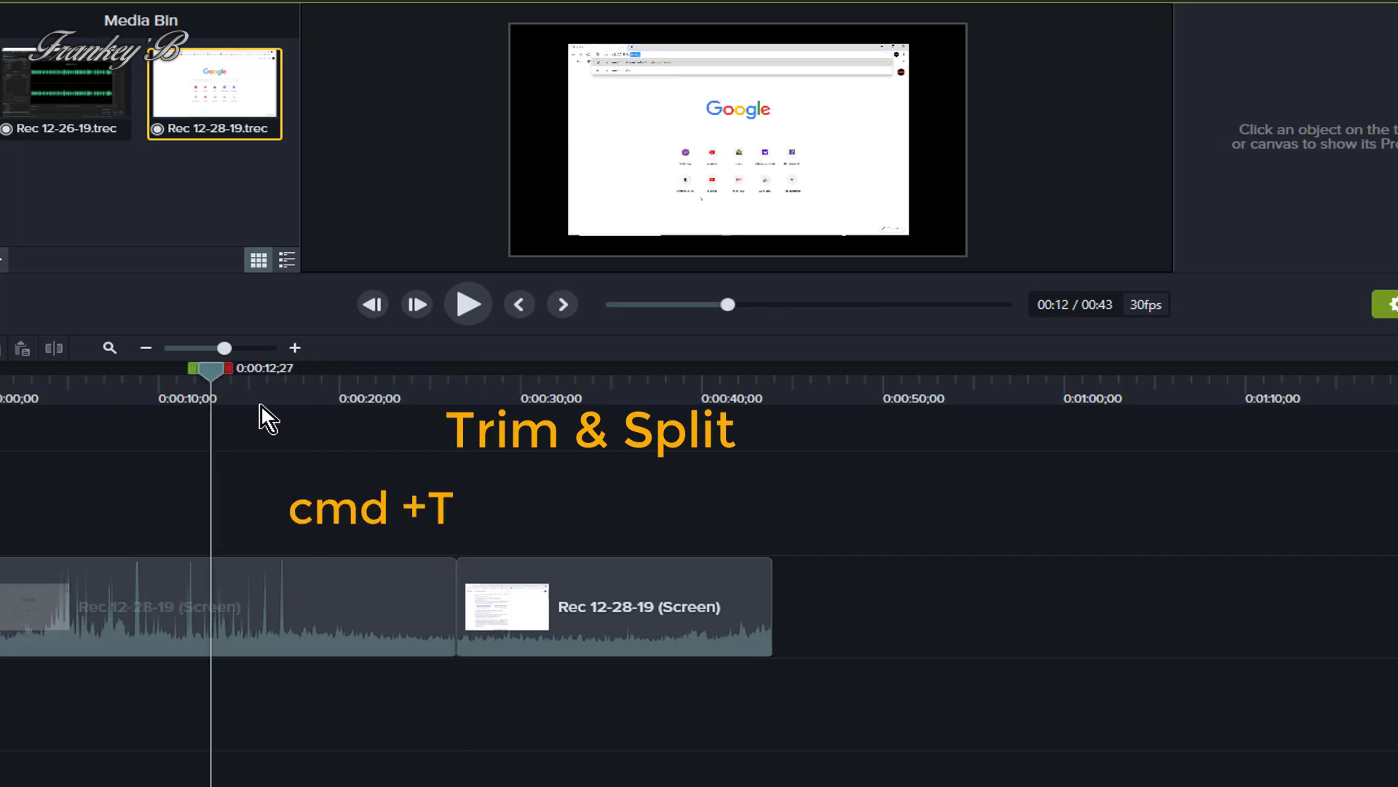
click(360, 609)
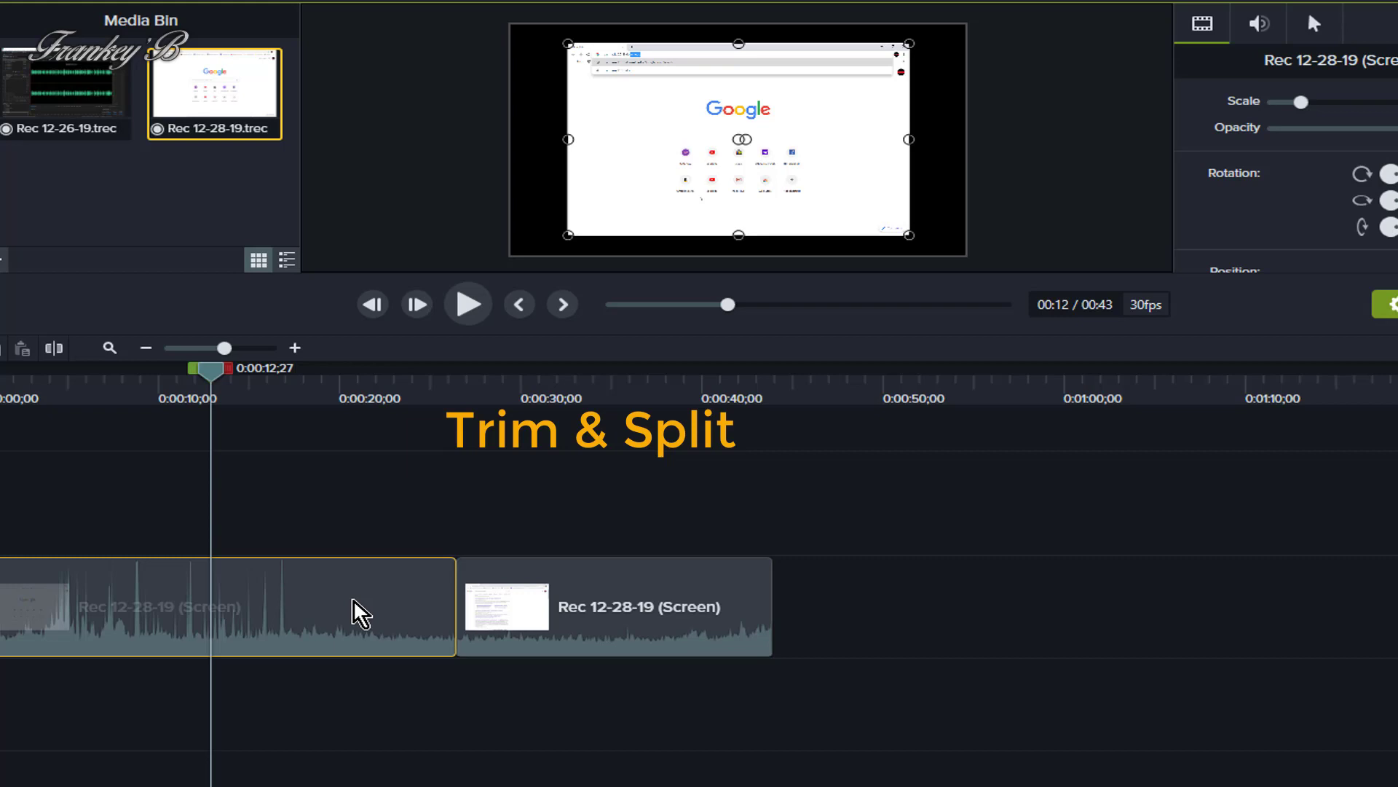
key(super+t)
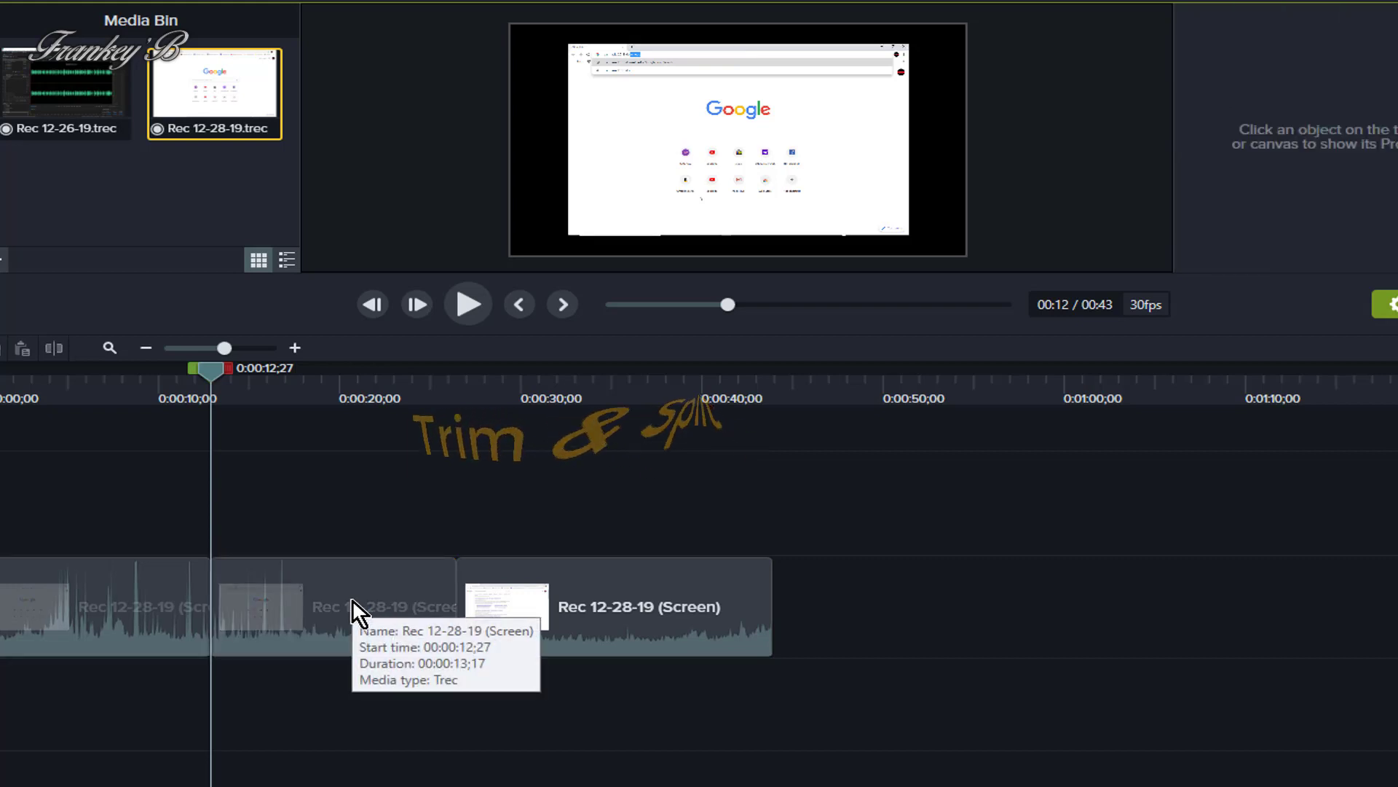
drag(205, 374, 153, 373)
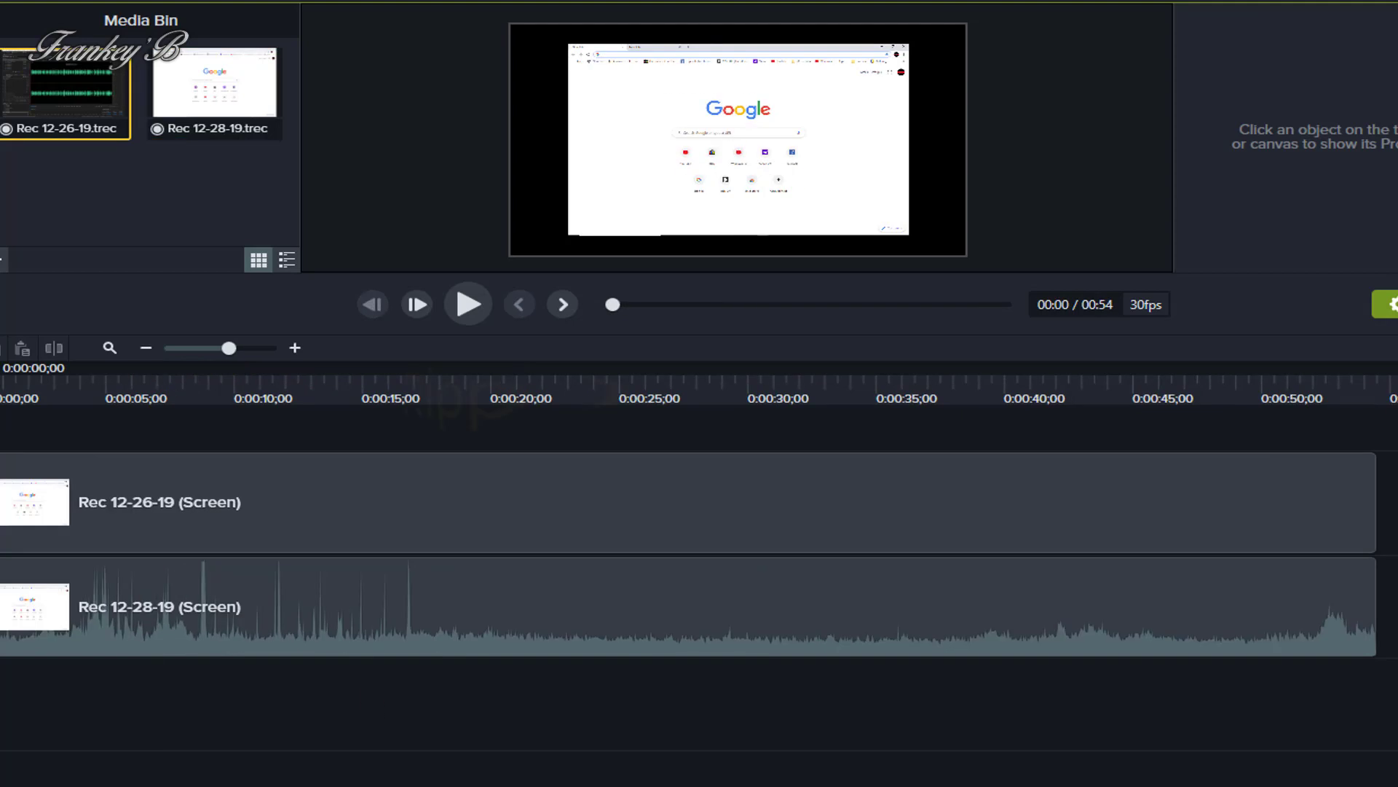
Ripple-split both tracks at 0:00:24 with a gap, then insert time so clips start near 0:00:10
click(593, 383)
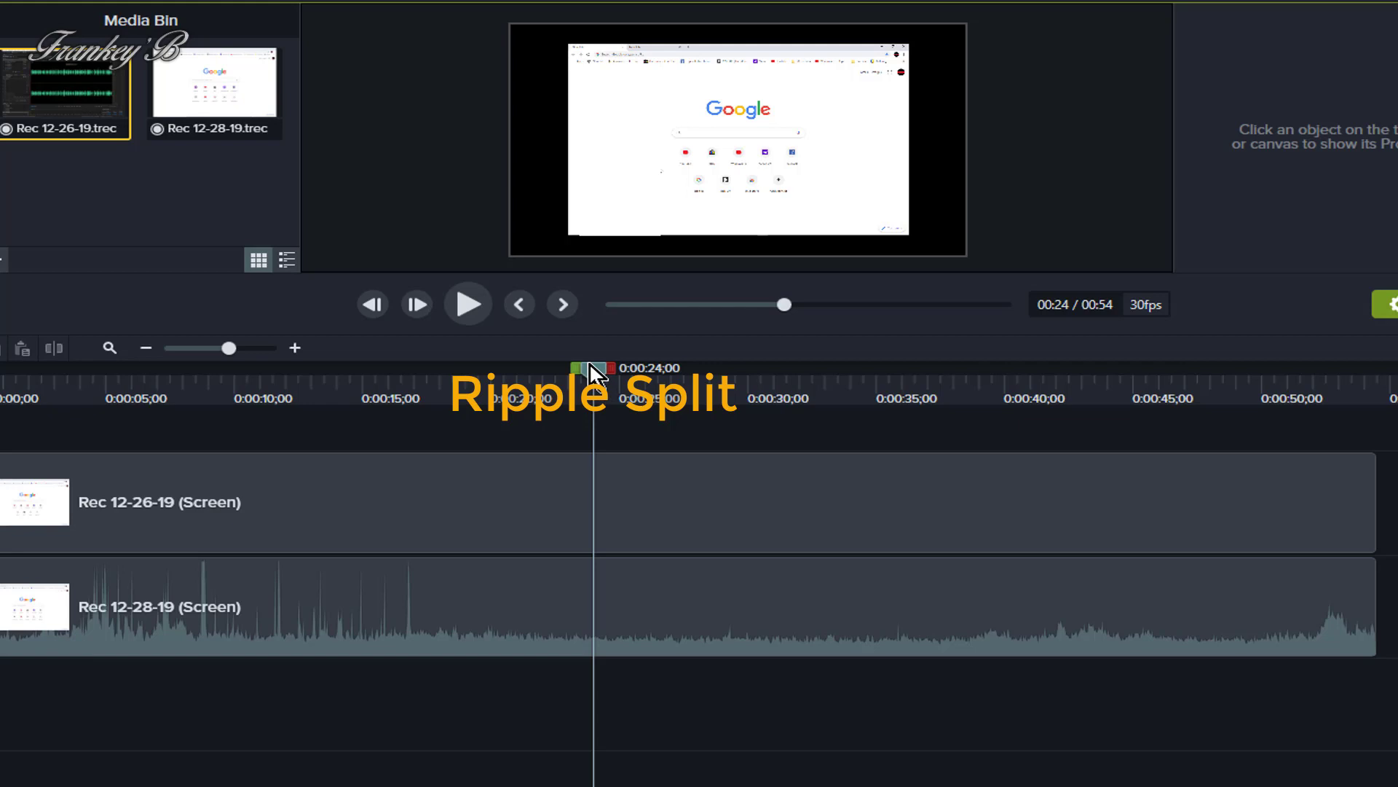
drag(590, 367, 896, 367)
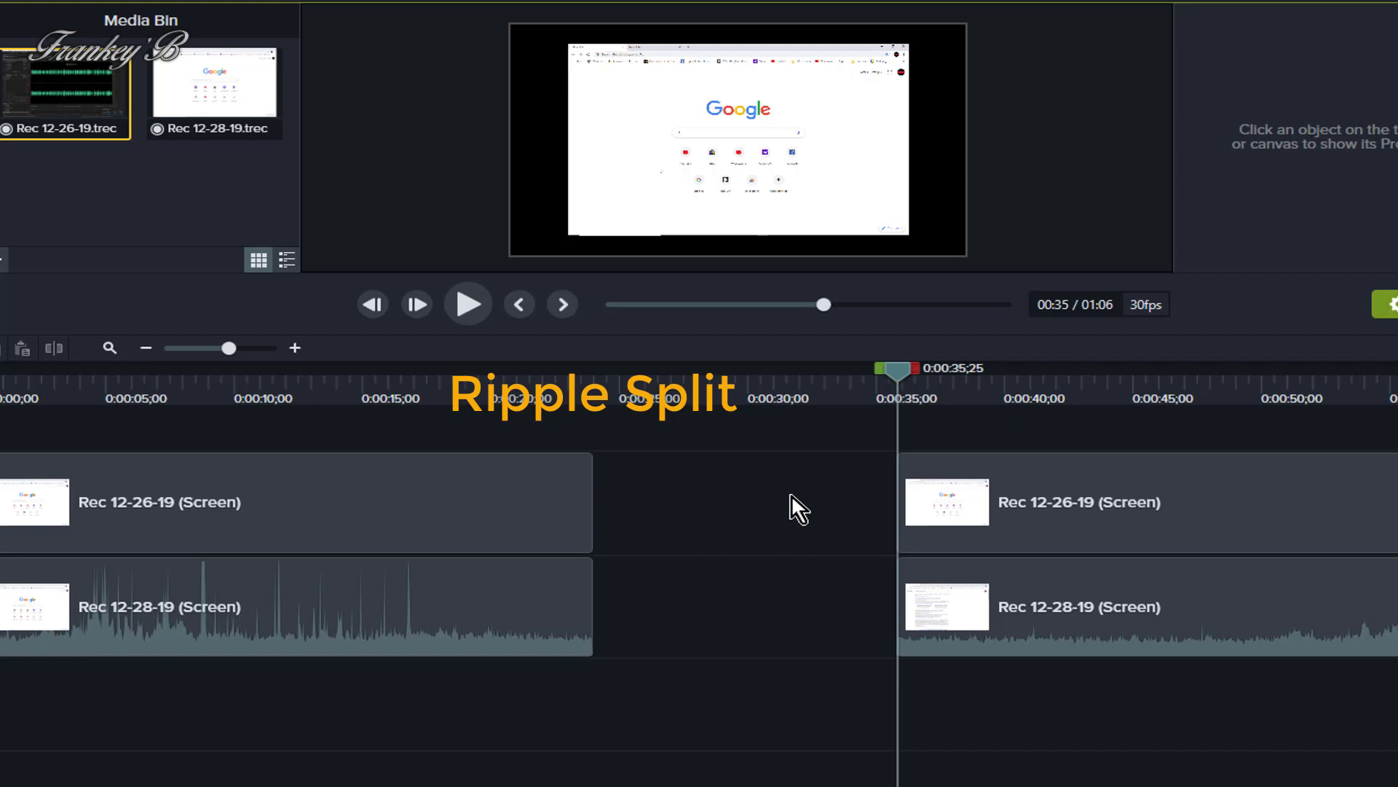
drag(899, 373, 4, 393)
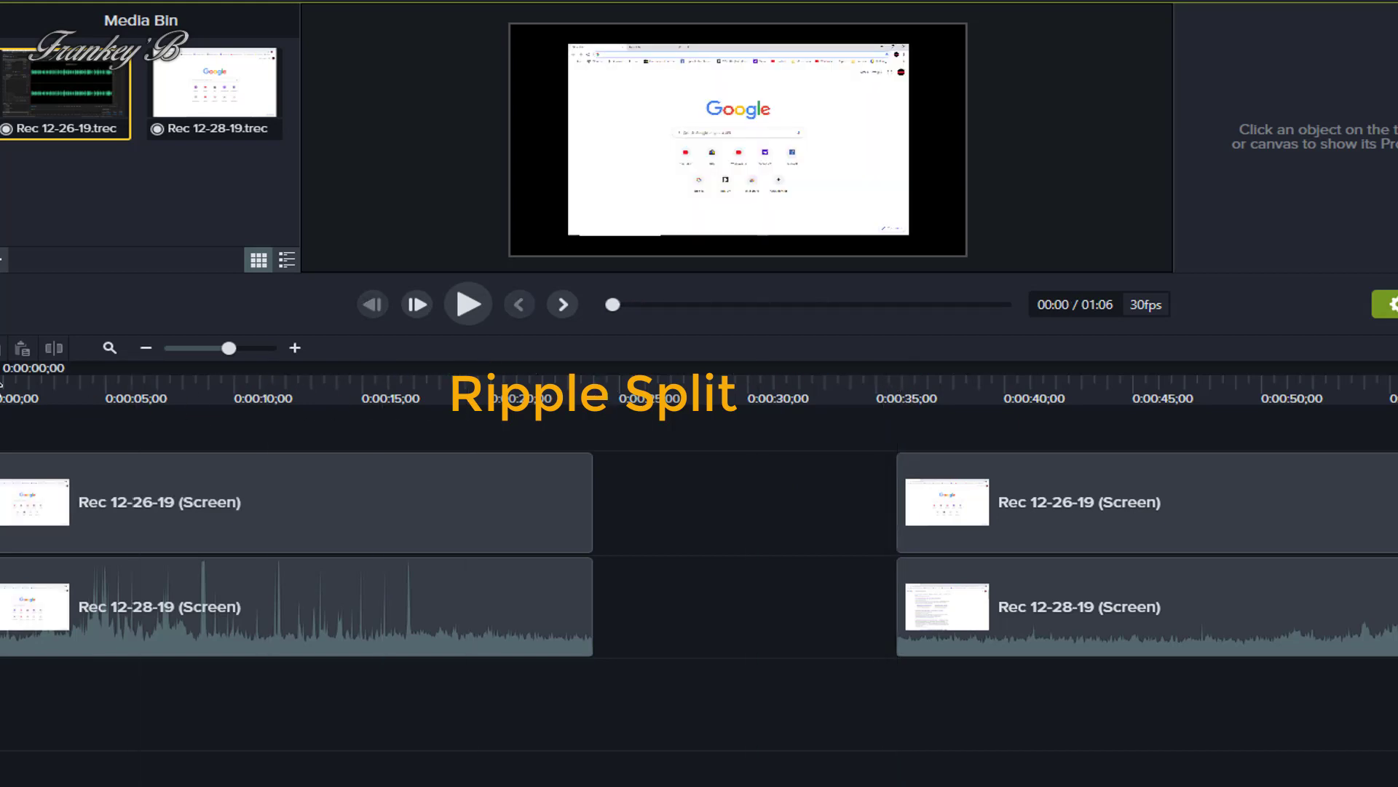
drag(2, 382, 271, 372)
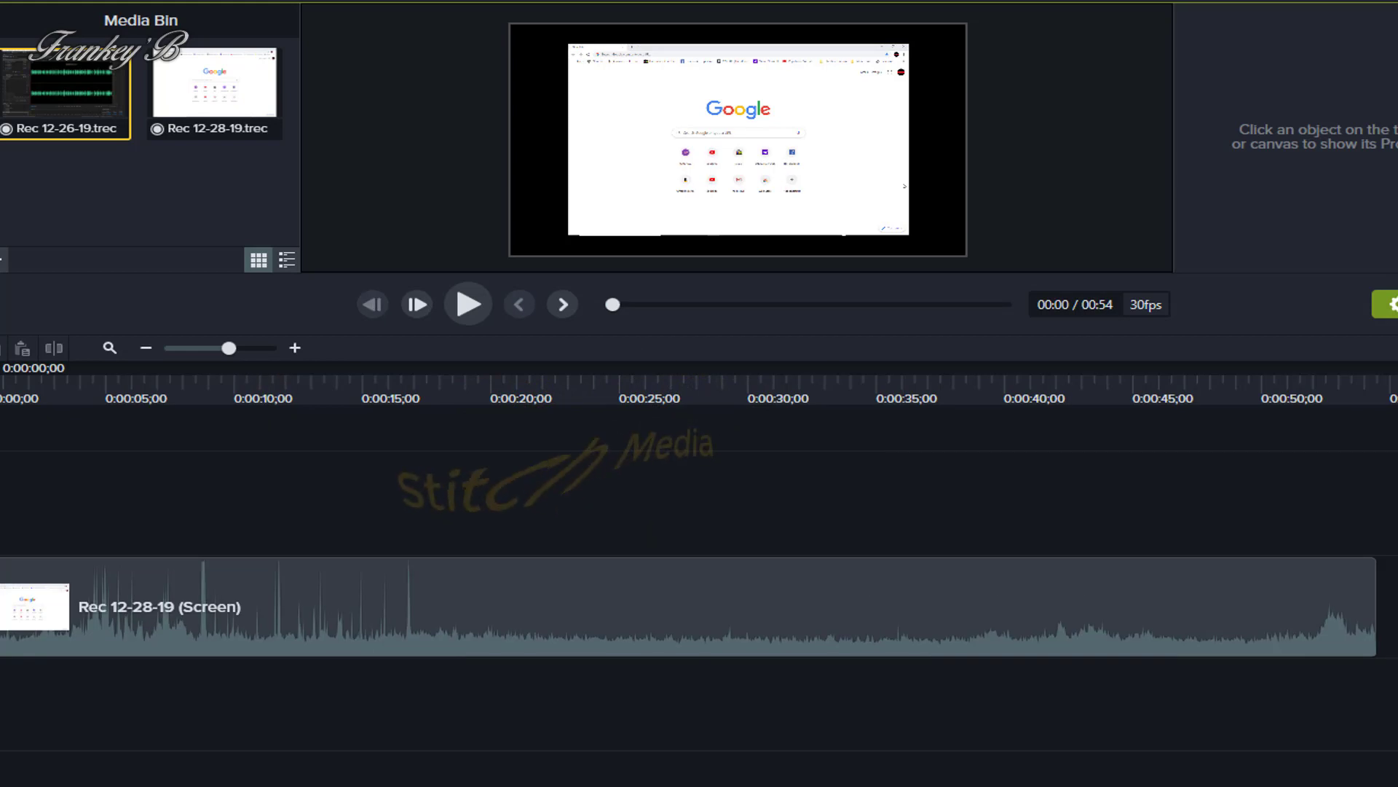
click(529, 619)
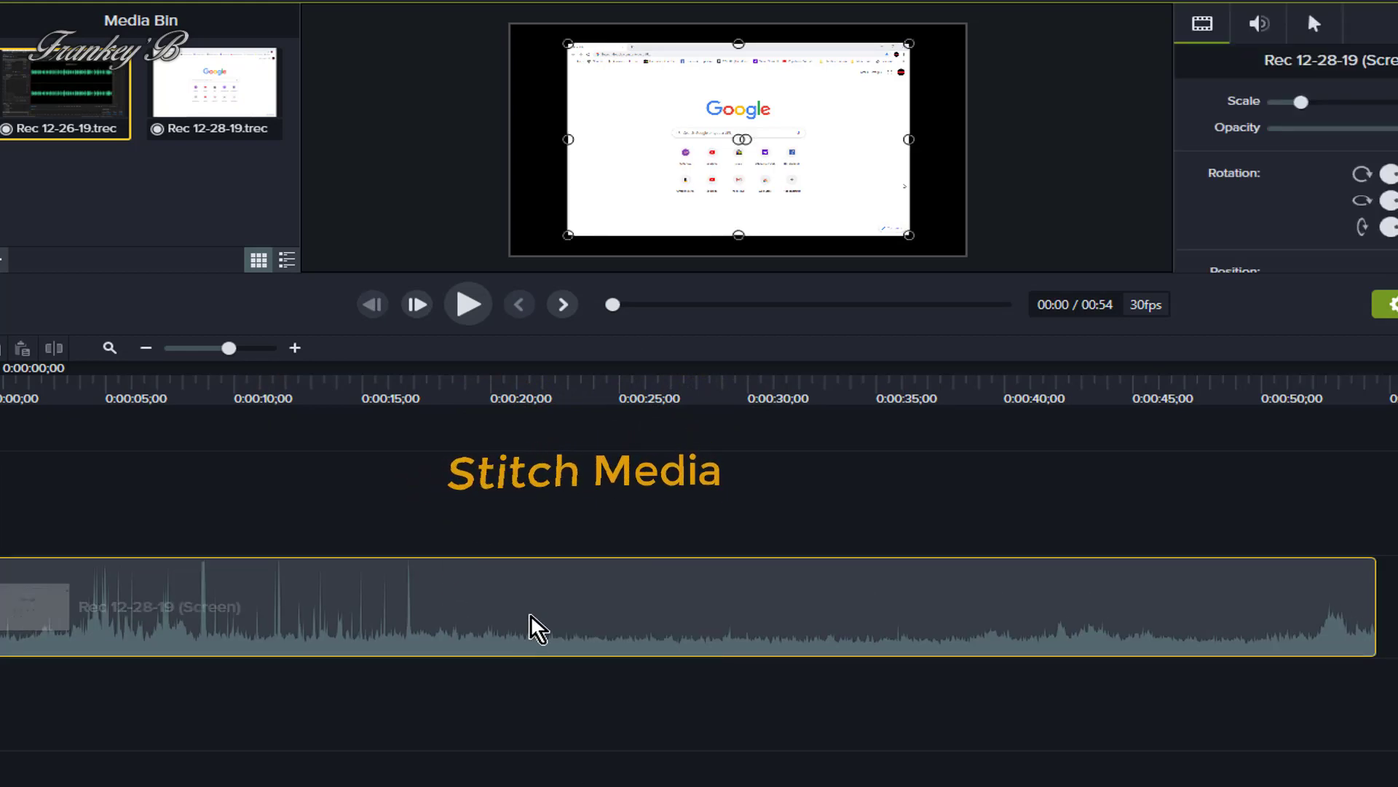
click(580, 385)
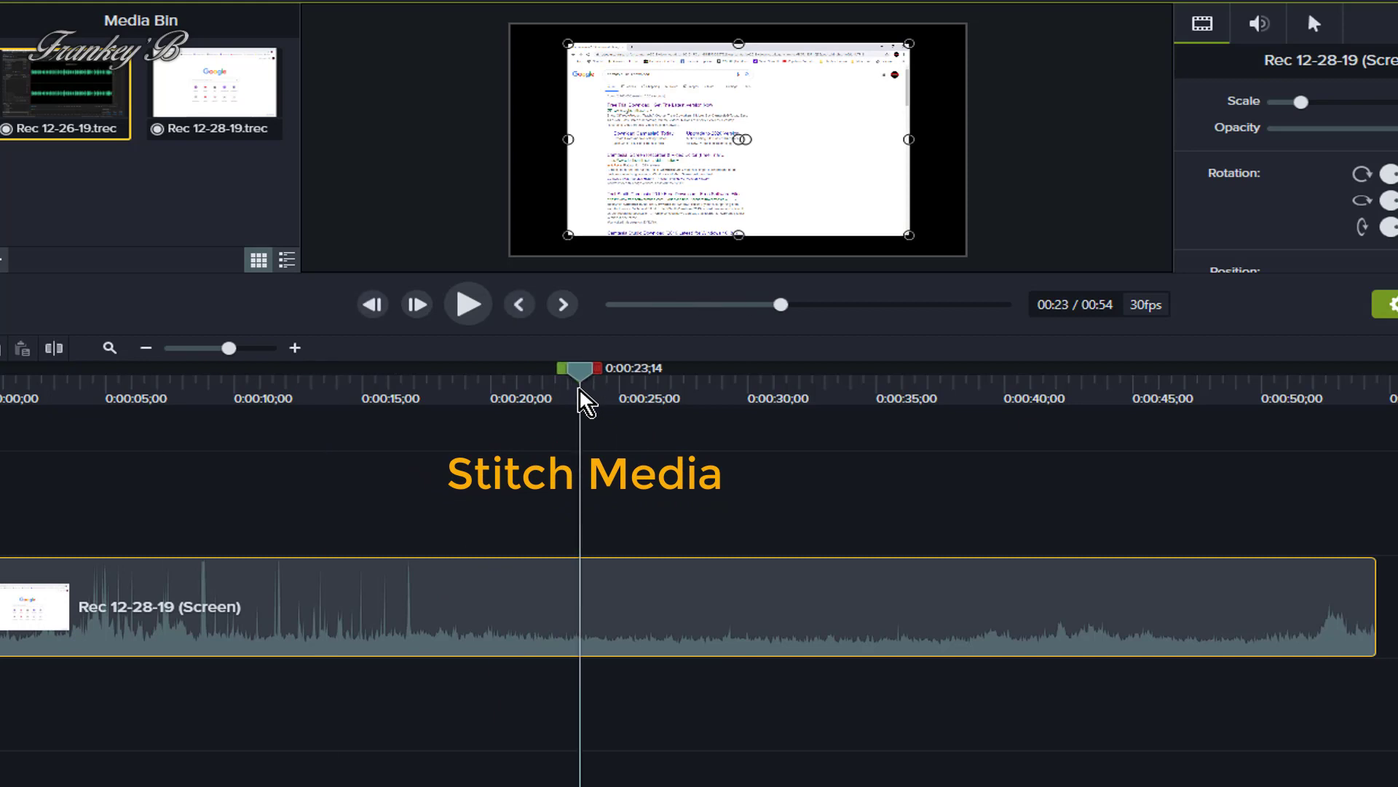
click(56, 348)
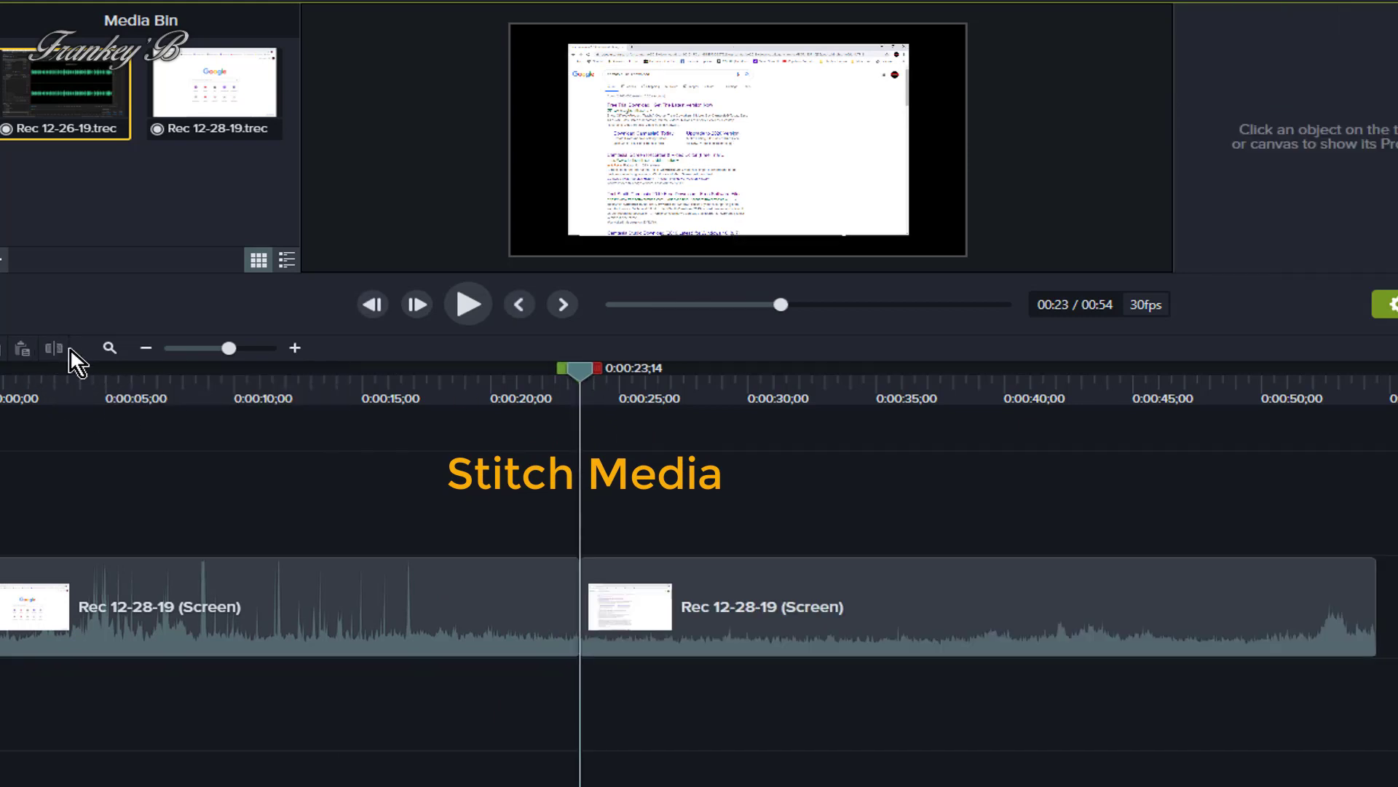
drag(715, 605, 794, 614)
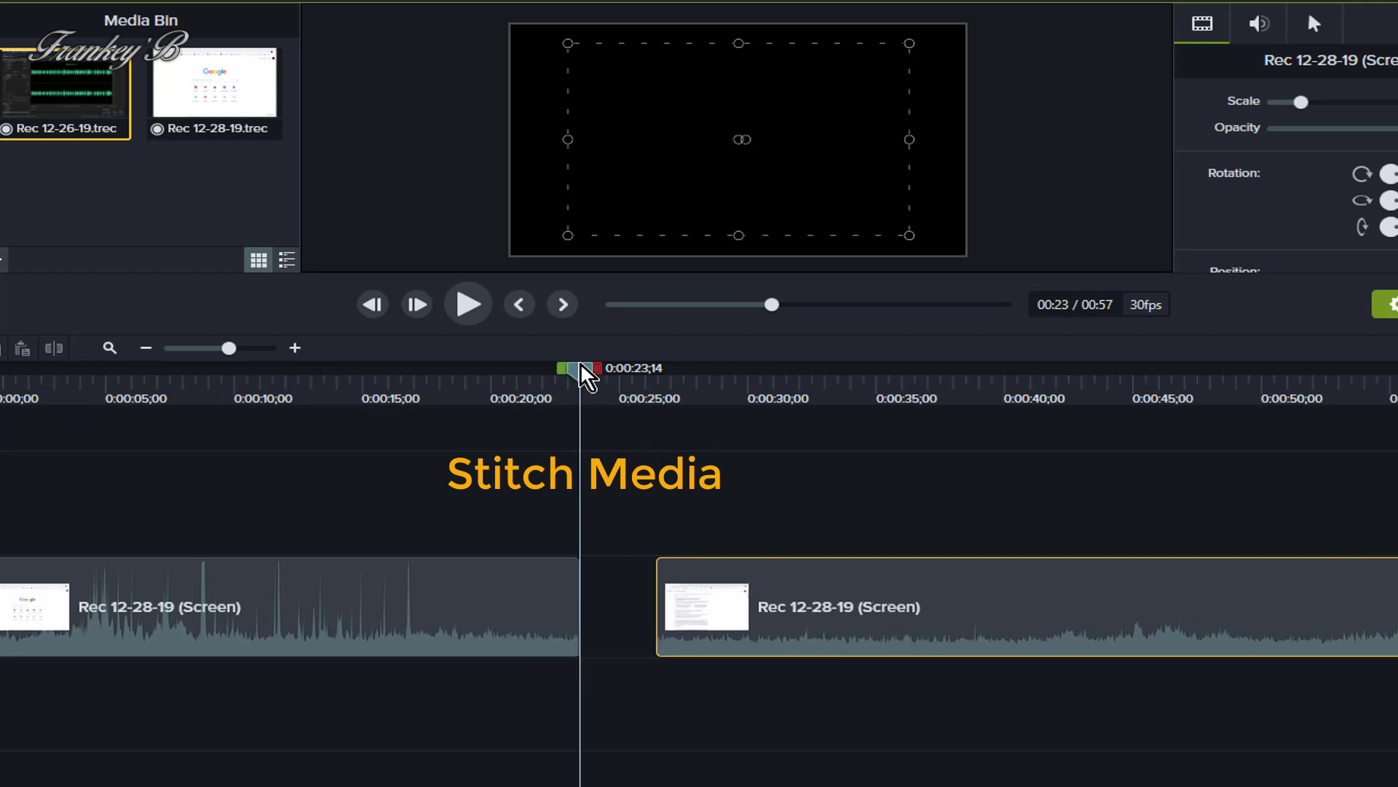
drag(587, 378, 421, 373)
click(211, 377)
drag(925, 621, 499, 615)
ctrl+click(501, 620)
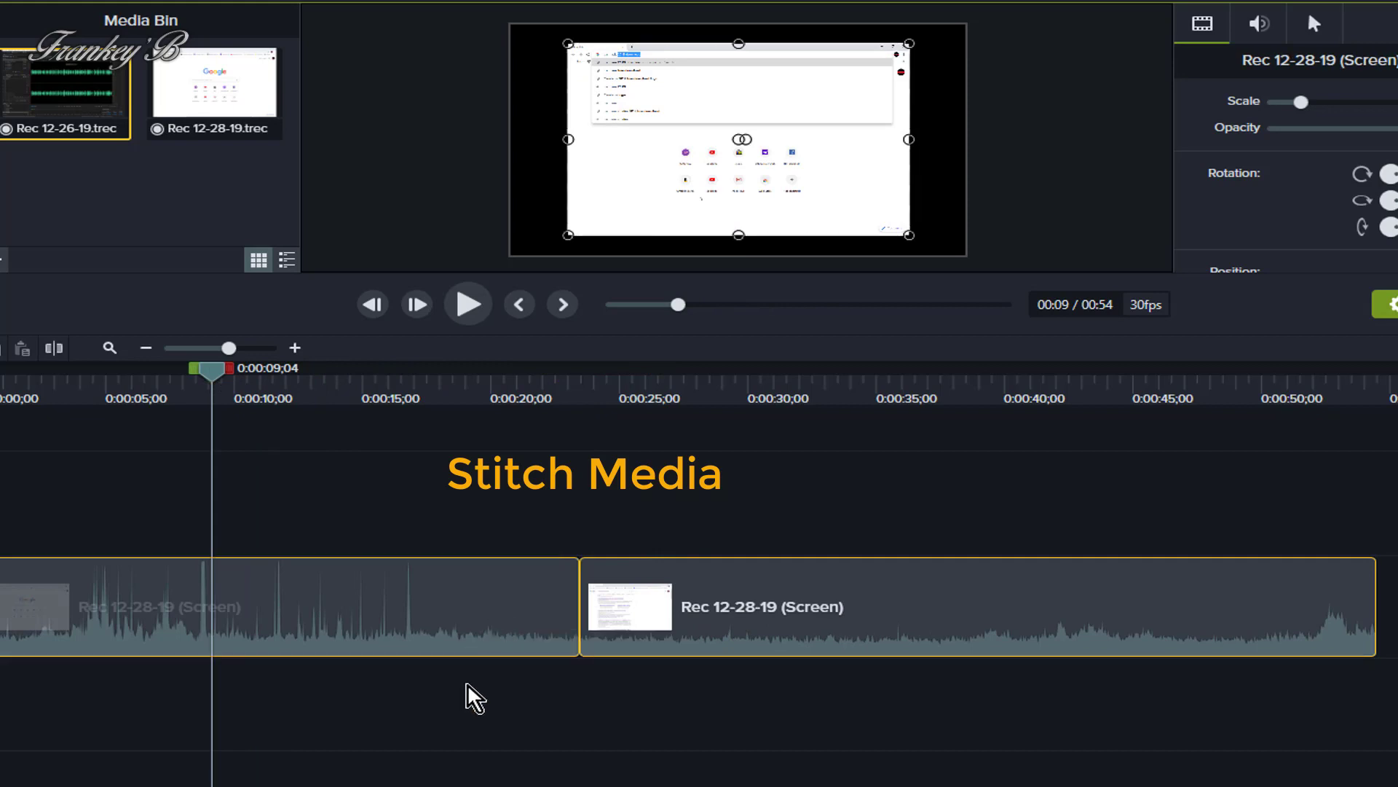
drag(220, 375, 3, 375)
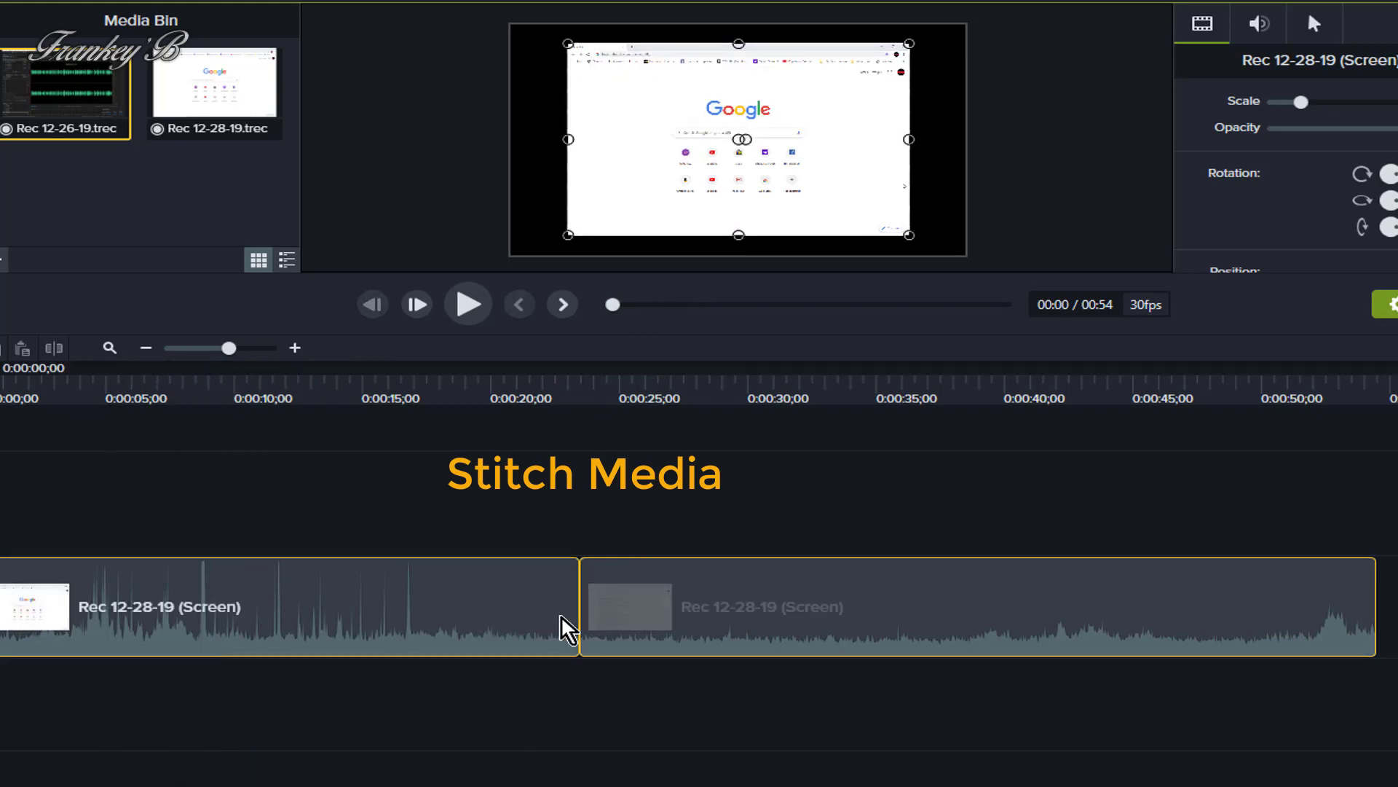
drag(580, 616, 664, 624)
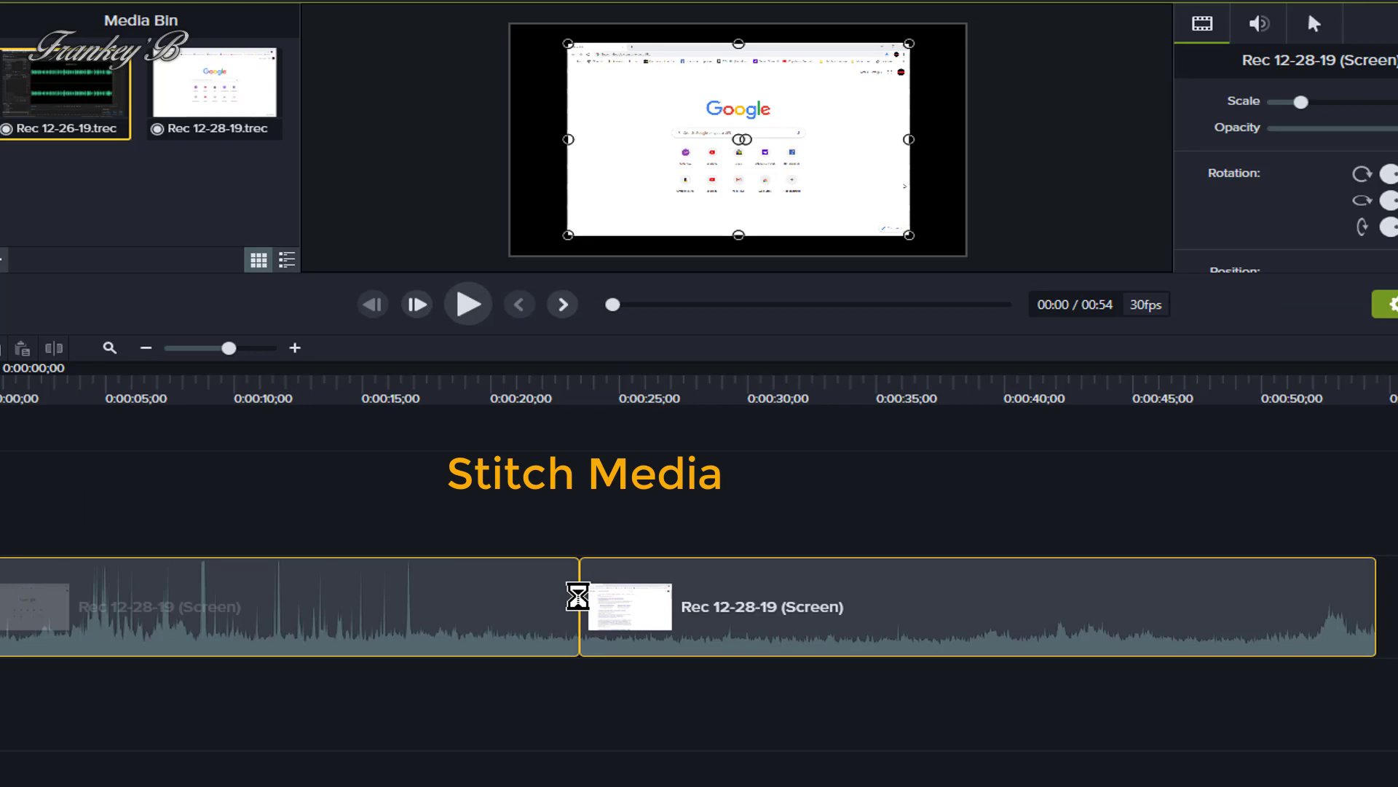
Stitch the two Rec 12-28-19 clips into one, then drag it about 6 seconds later
right_click(578, 596)
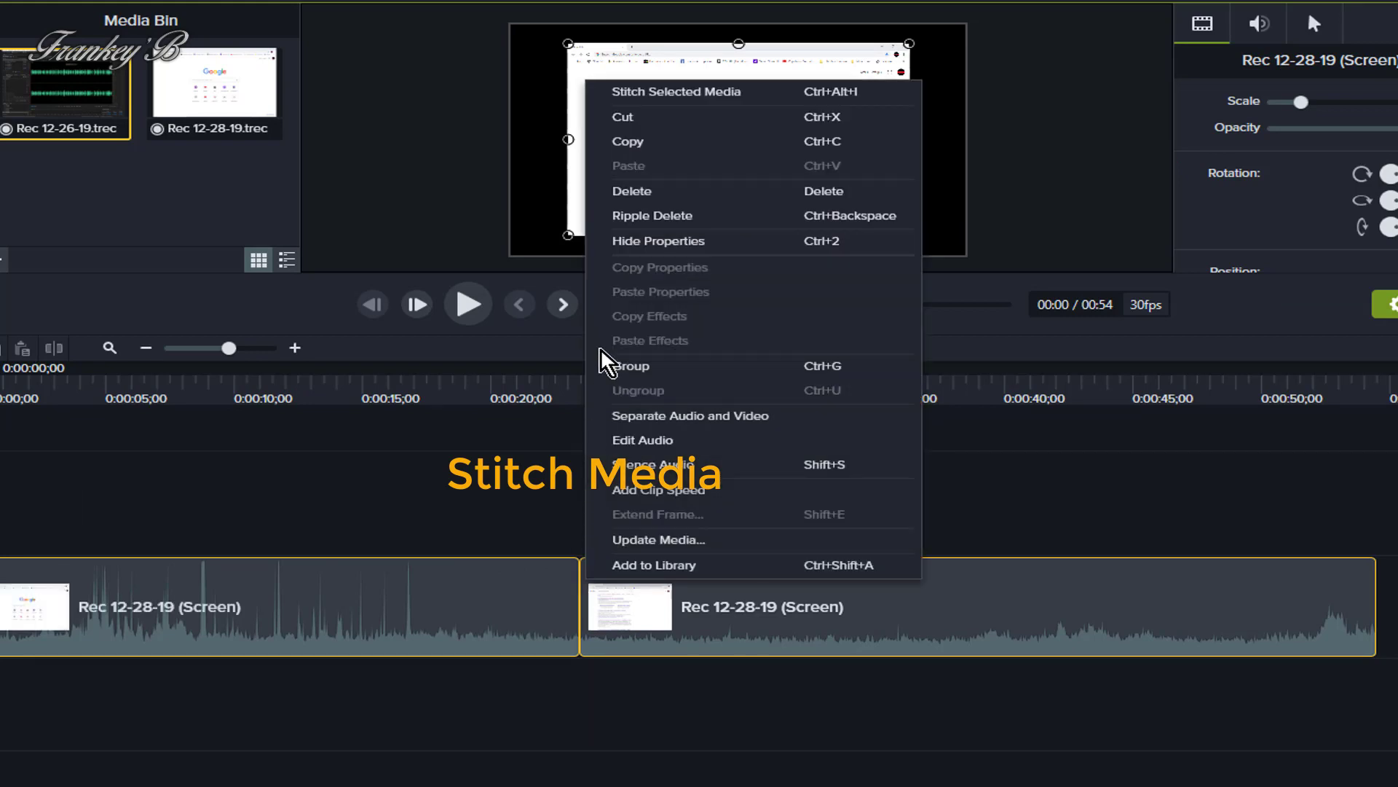
click(683, 92)
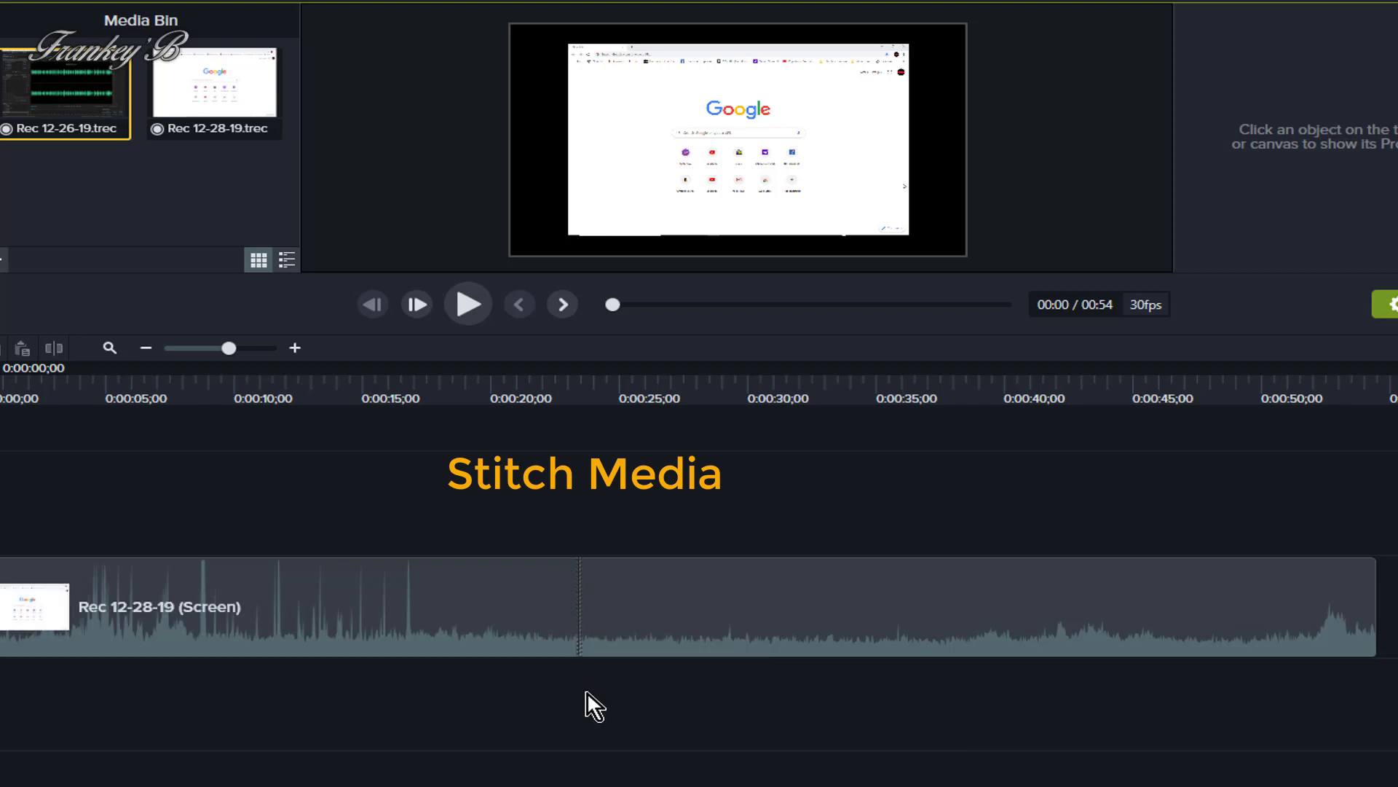
click(558, 644)
drag(525, 636, 462, 622)
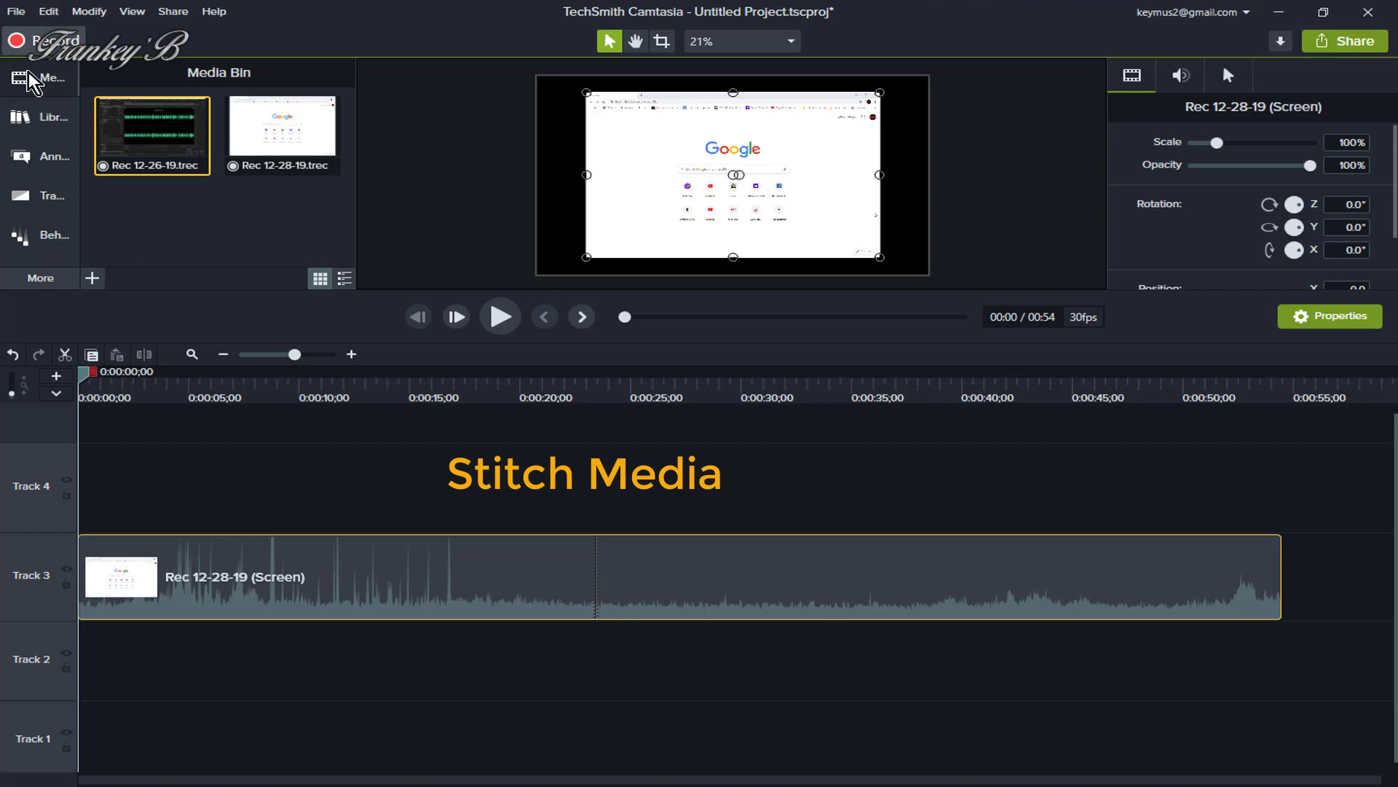
Add a Zoom-n-Pan animation at 0:00:18 scaling the recording to about 133%, ending near 0:00:21
click(41, 278)
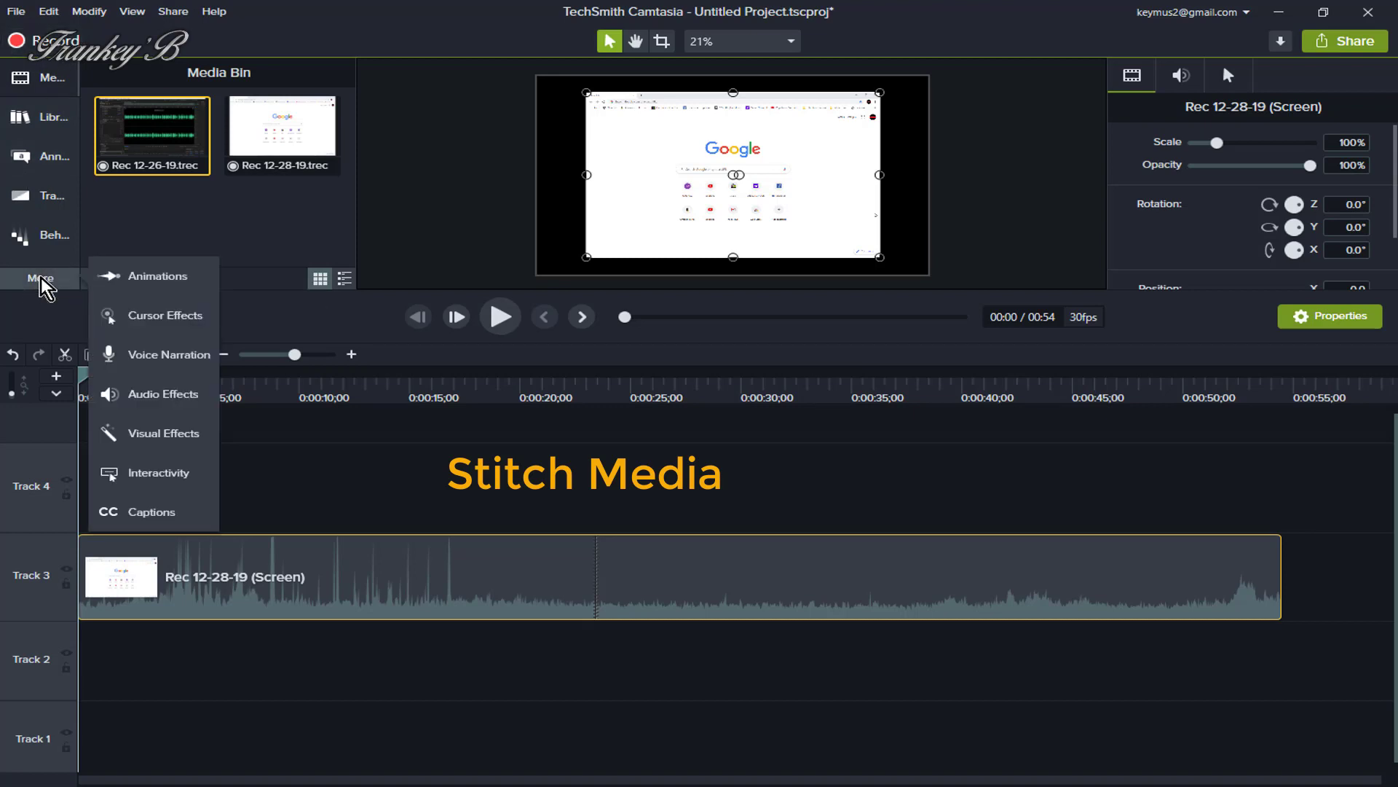
click(138, 280)
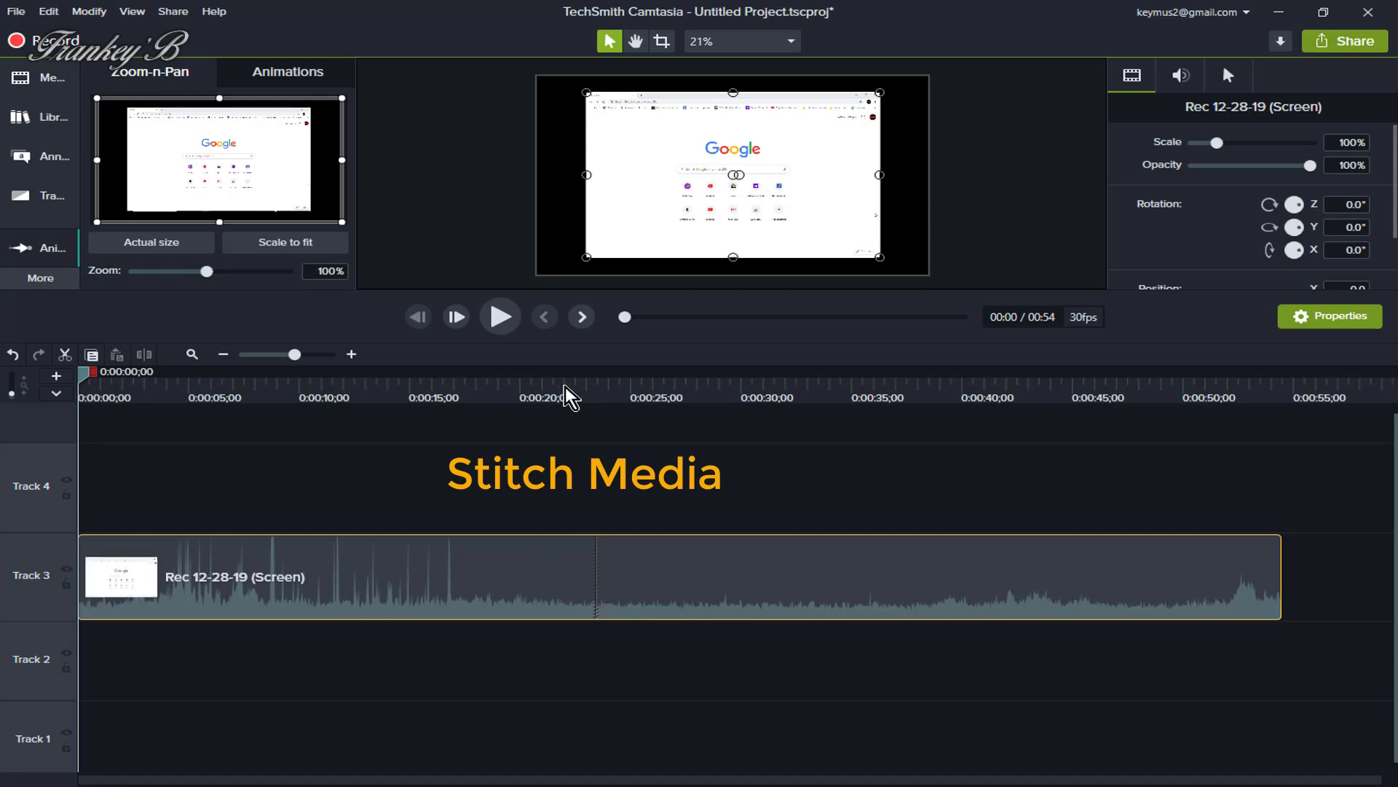
click(498, 389)
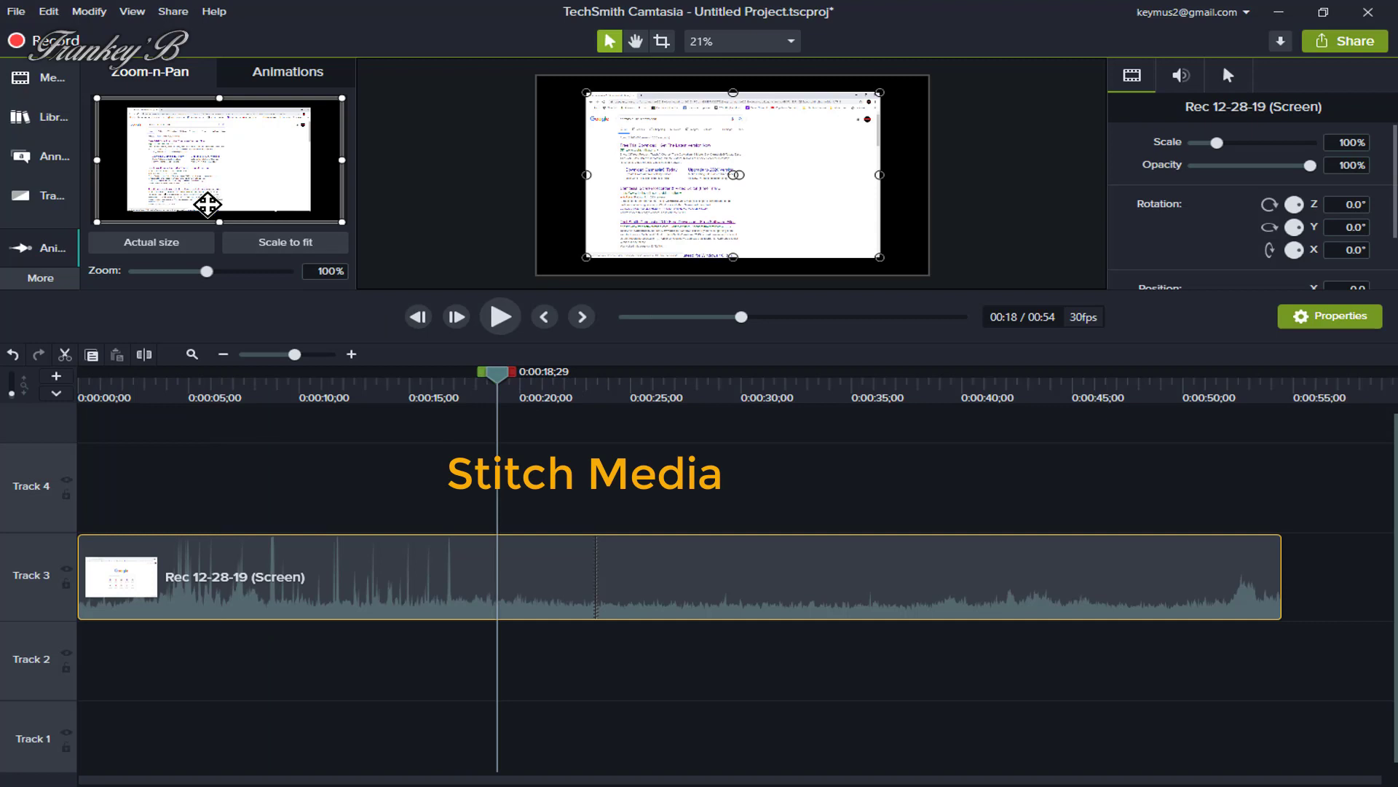
drag(206, 270, 233, 271)
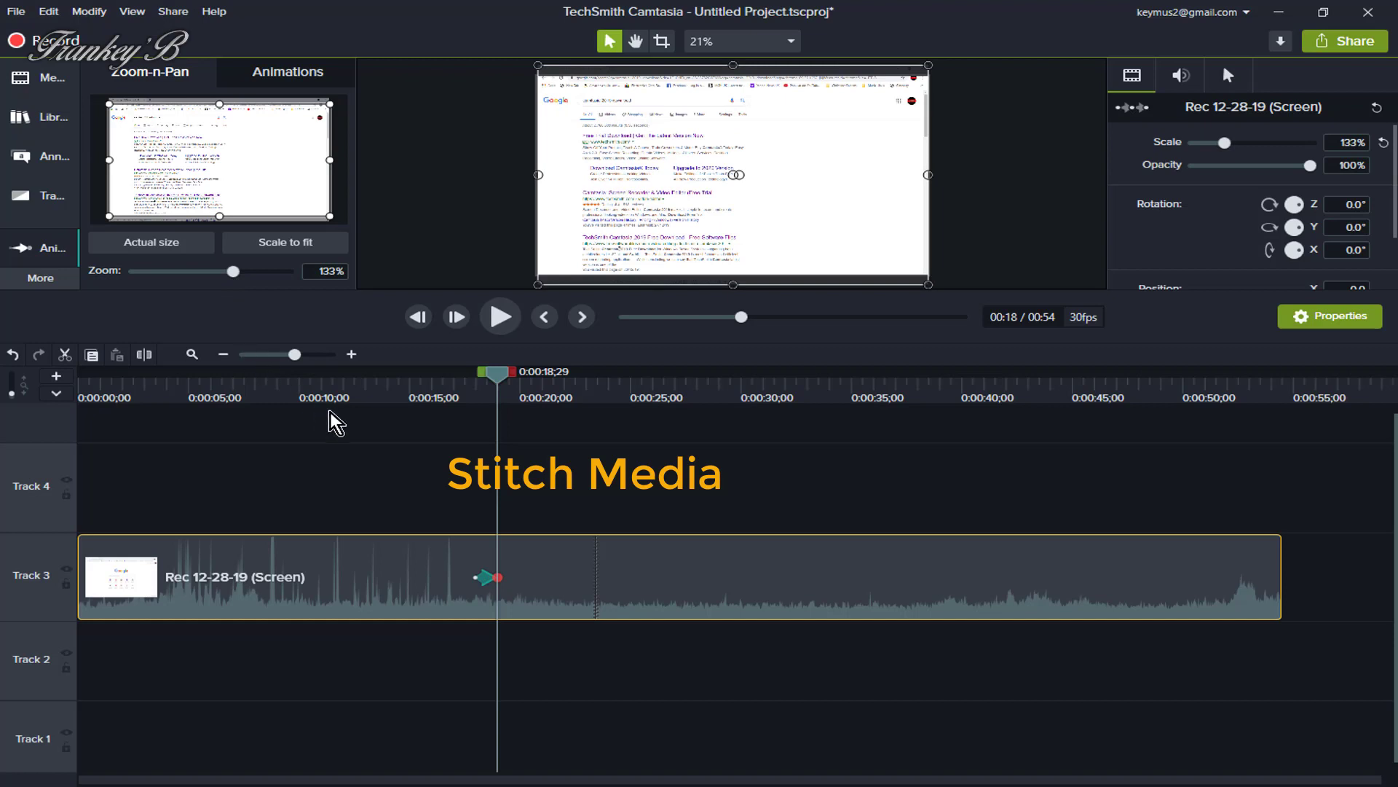
drag(495, 579, 555, 580)
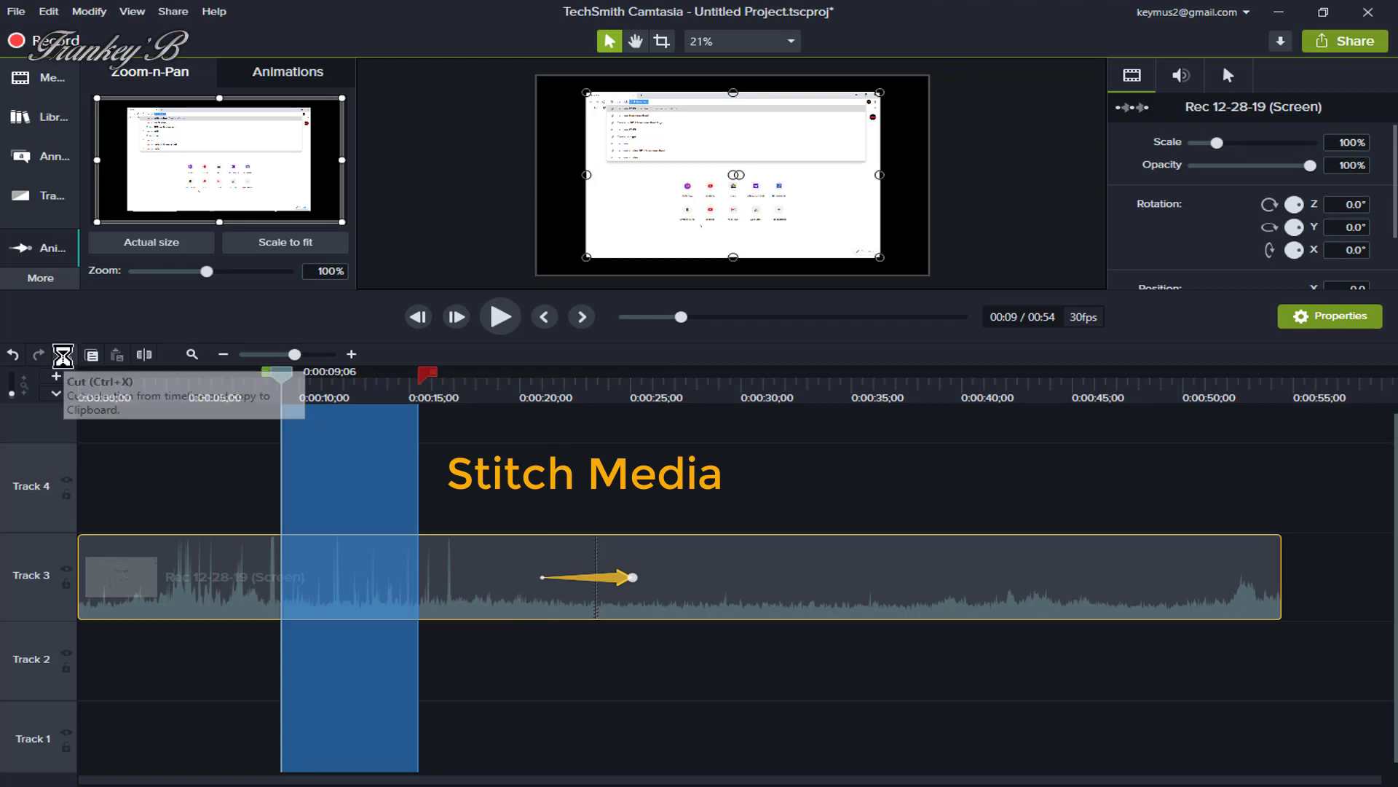
Cut the selected six-second range, then unstitch the clip at 0:00:05;06 into separate pieces
click(65, 355)
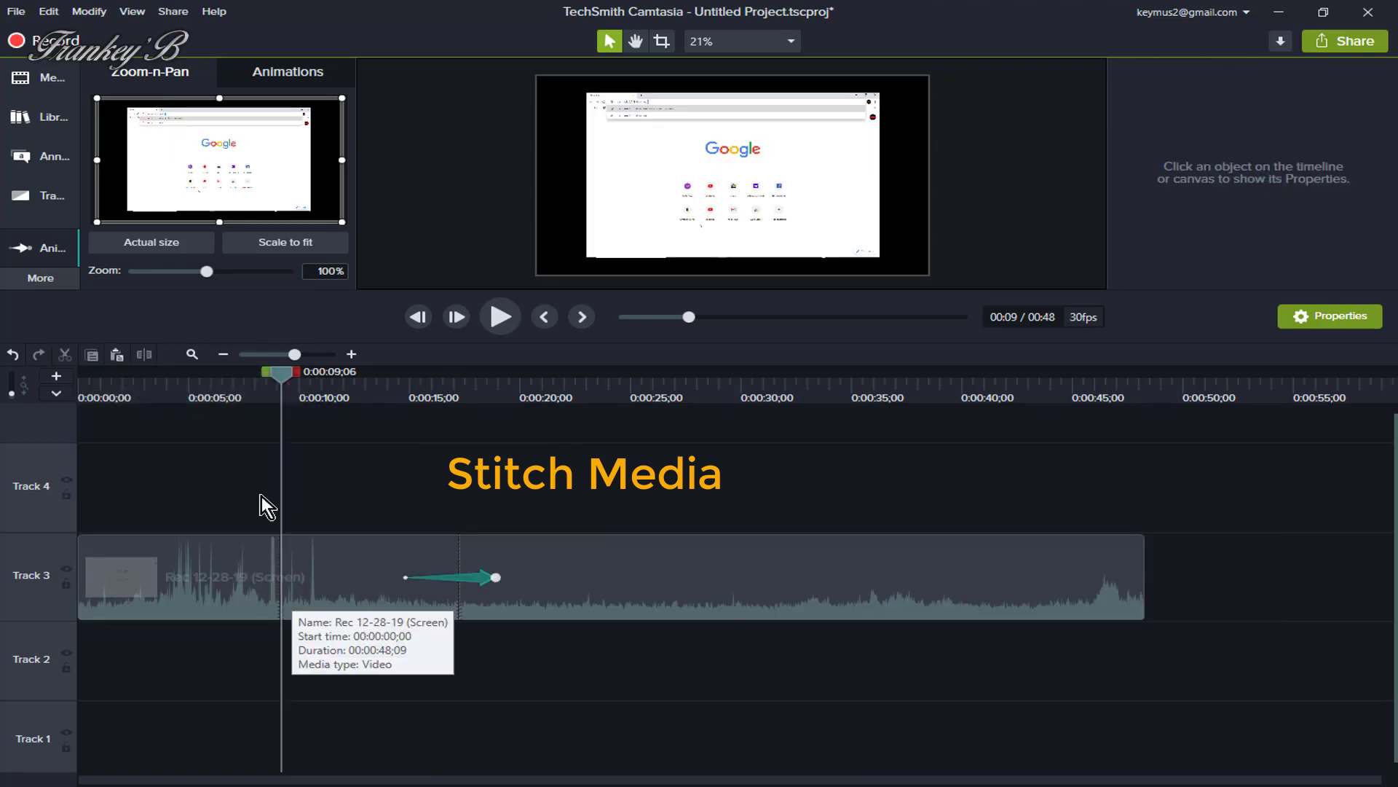
drag(281, 374, 192, 388)
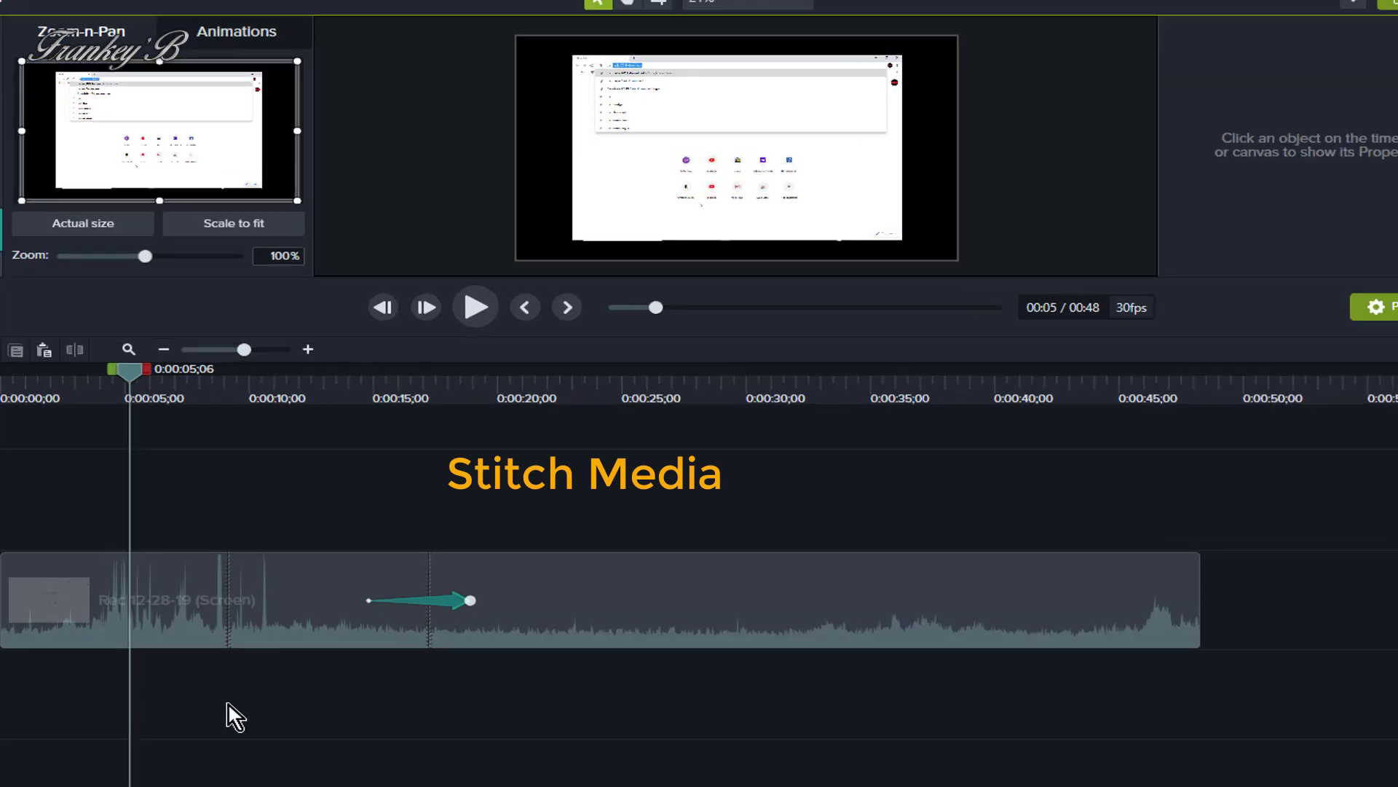
click(229, 611)
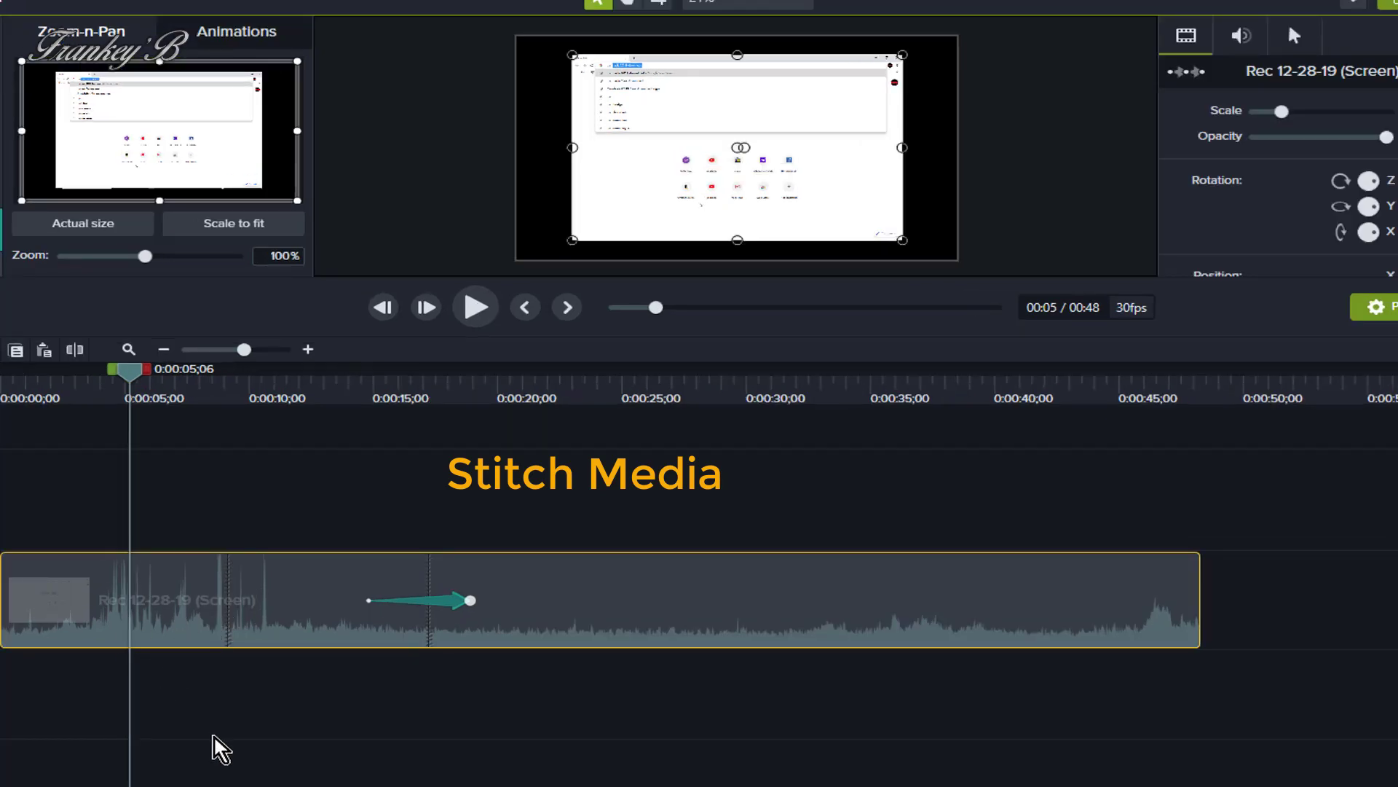
right_click(229, 588)
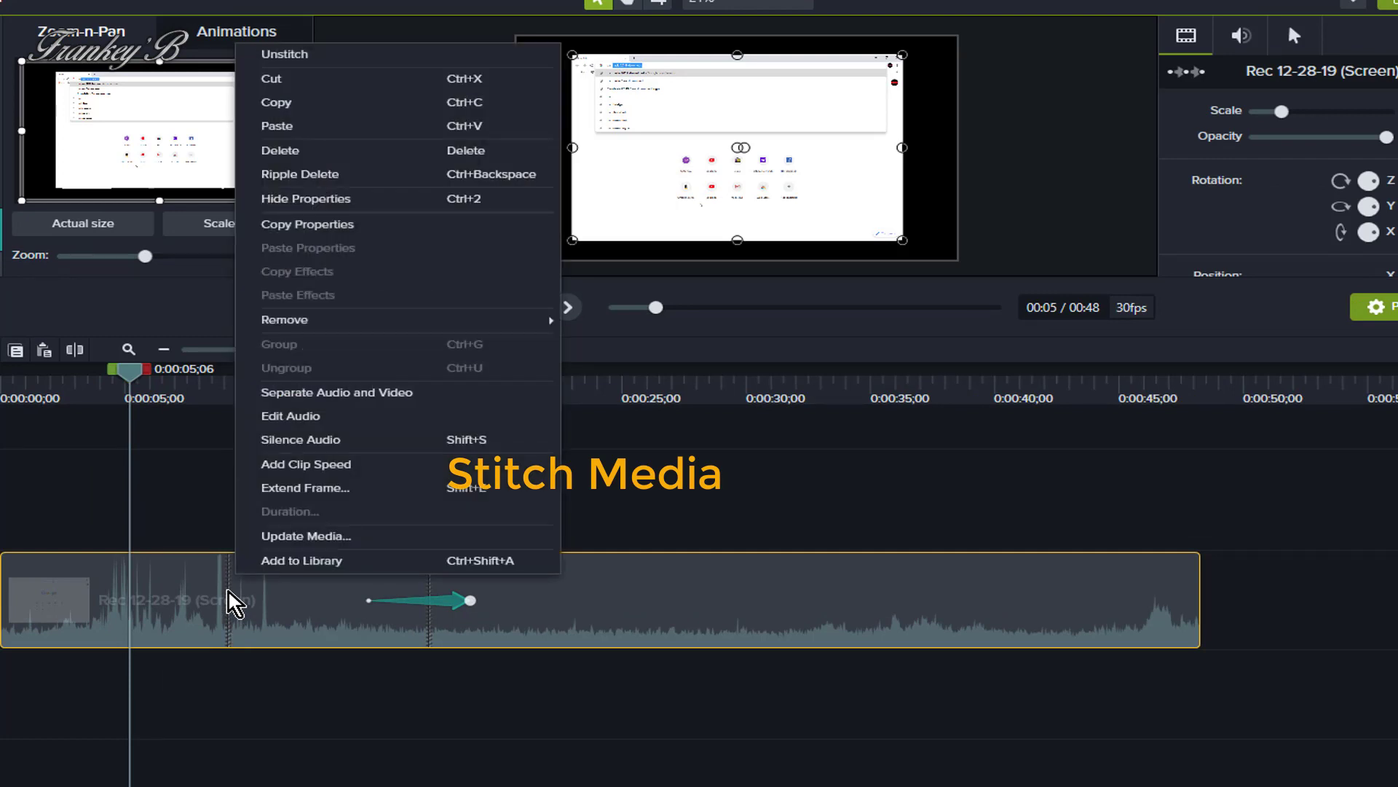
click(291, 55)
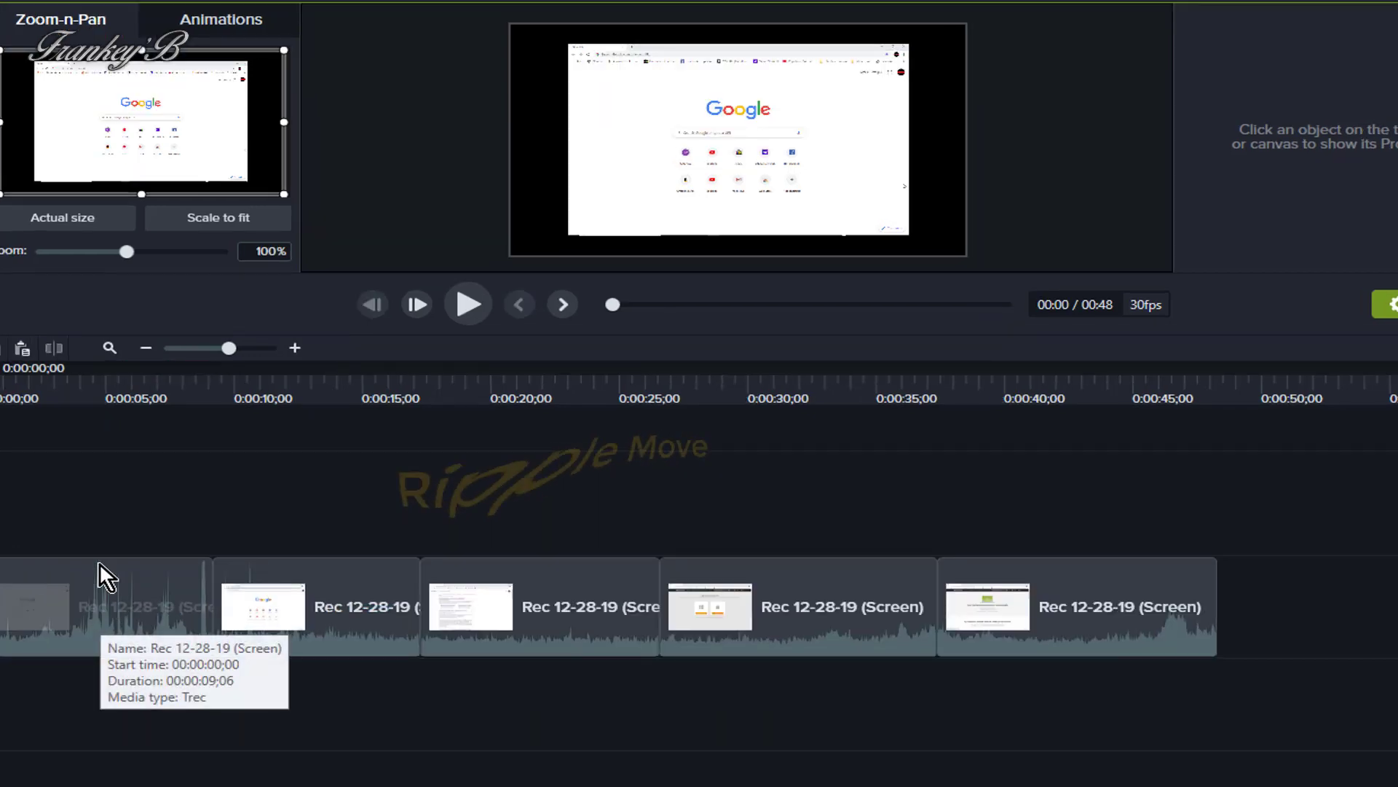
Ripple-move the first Rec 12-28-19 clip along with all following clips, then deselect it
click(90, 590)
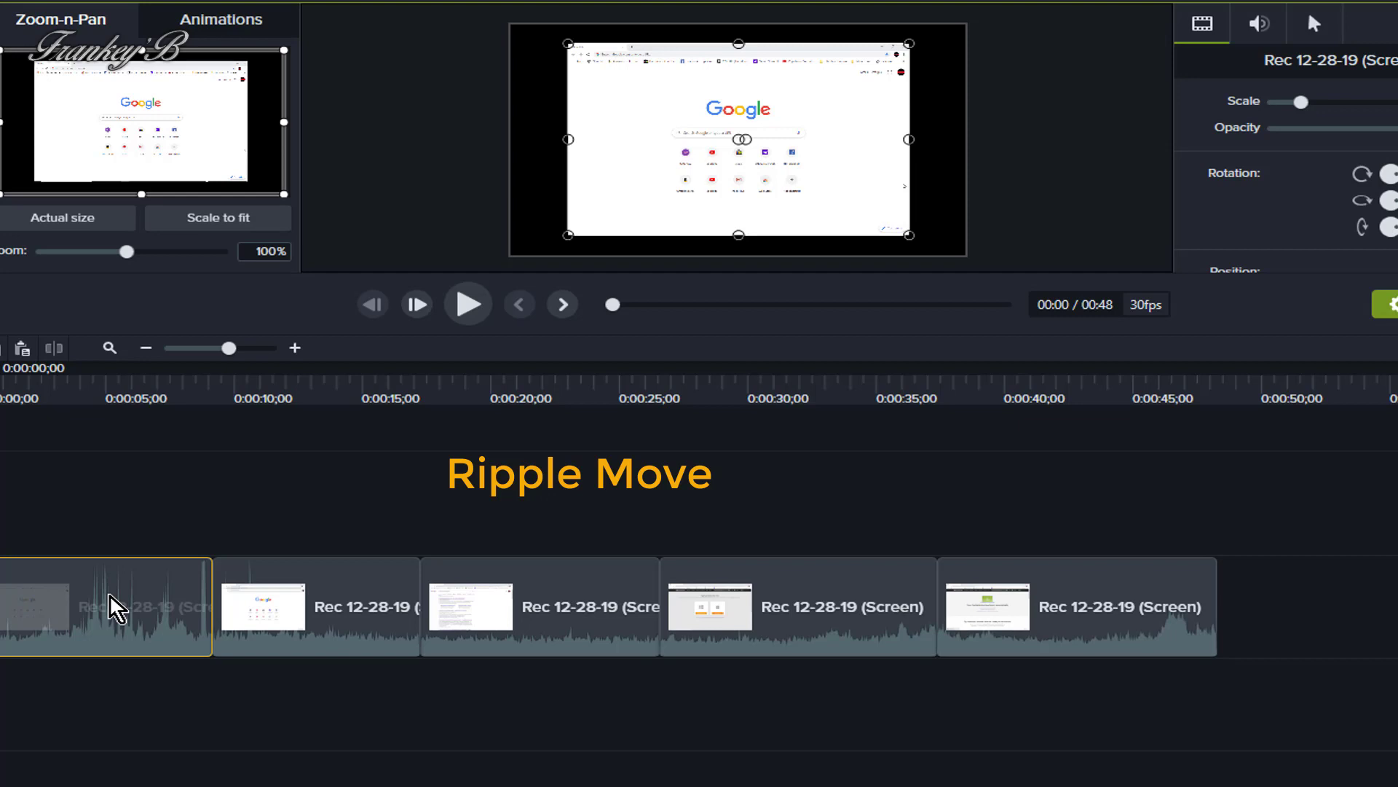
drag(117, 608, 16, 634)
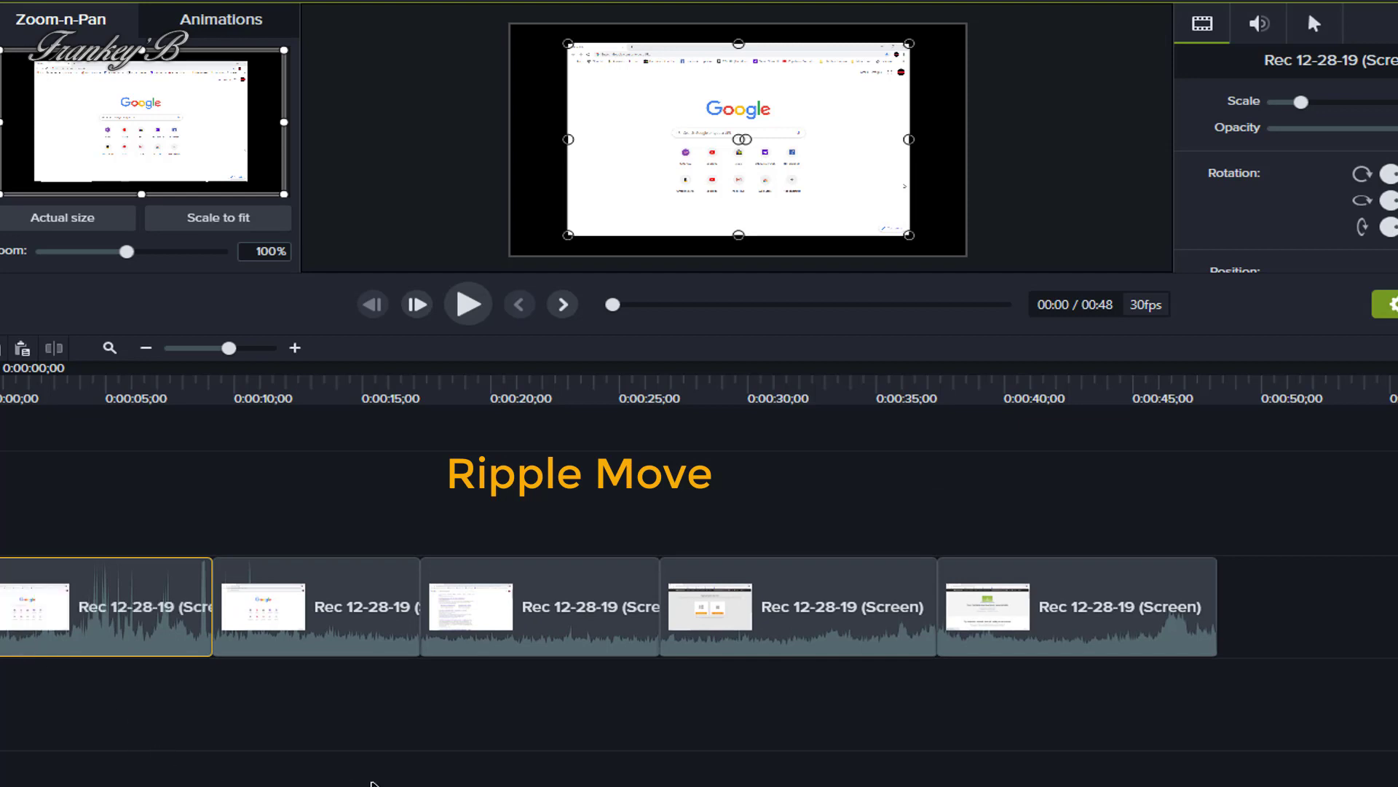
click(399, 782)
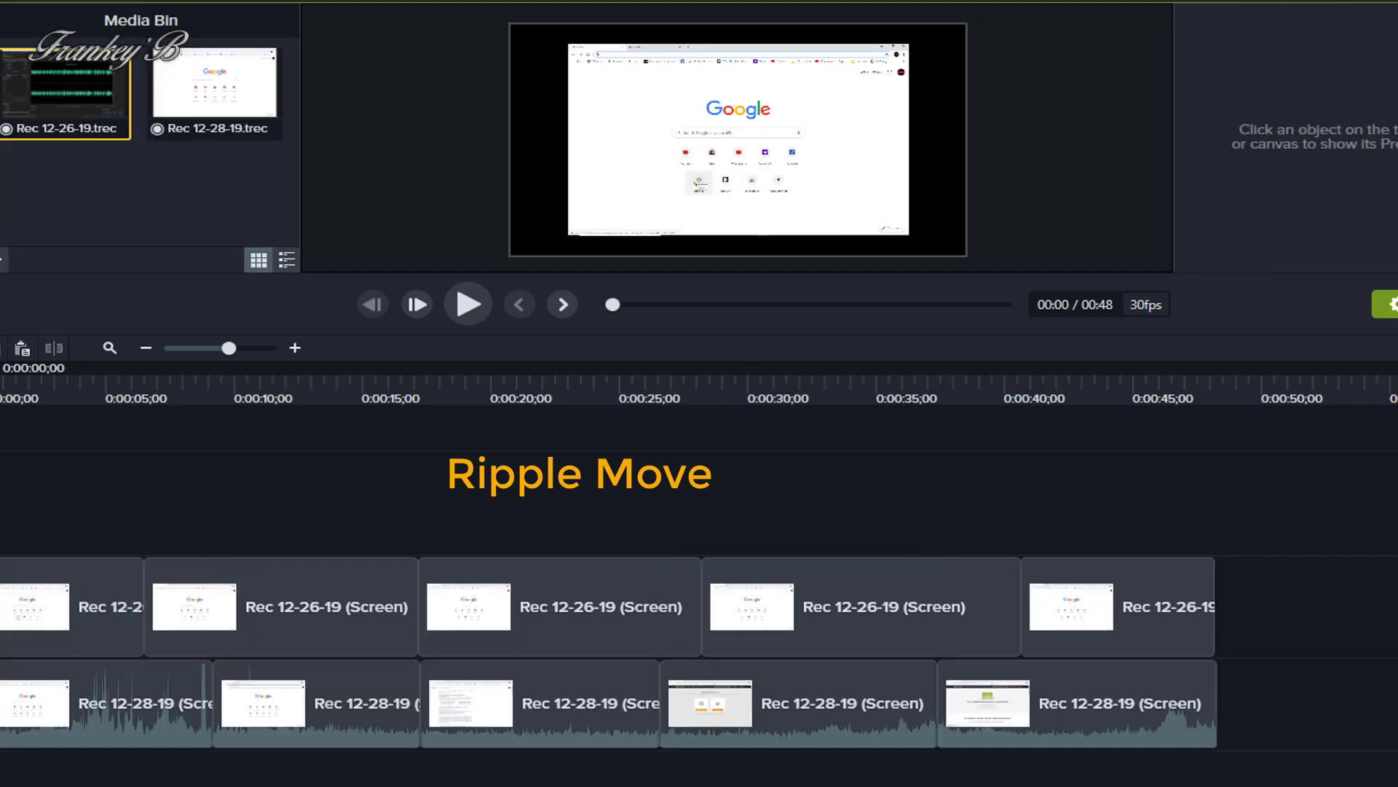
Ripple-move the first clips on both tracks later, then ripple the top-track clips to start near 0:00:16
click(89, 703)
click(62, 594)
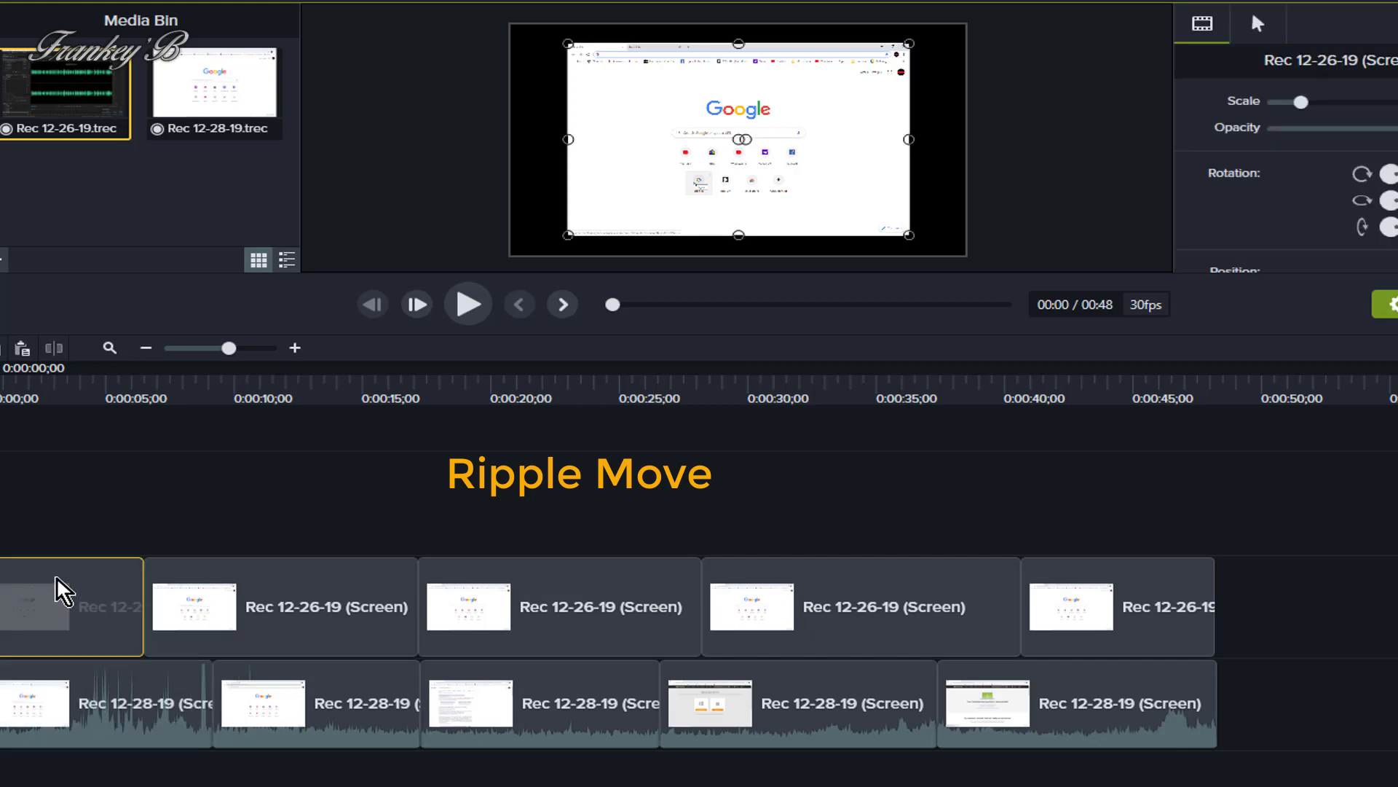
click(56, 729)
drag(56, 728, 3, 678)
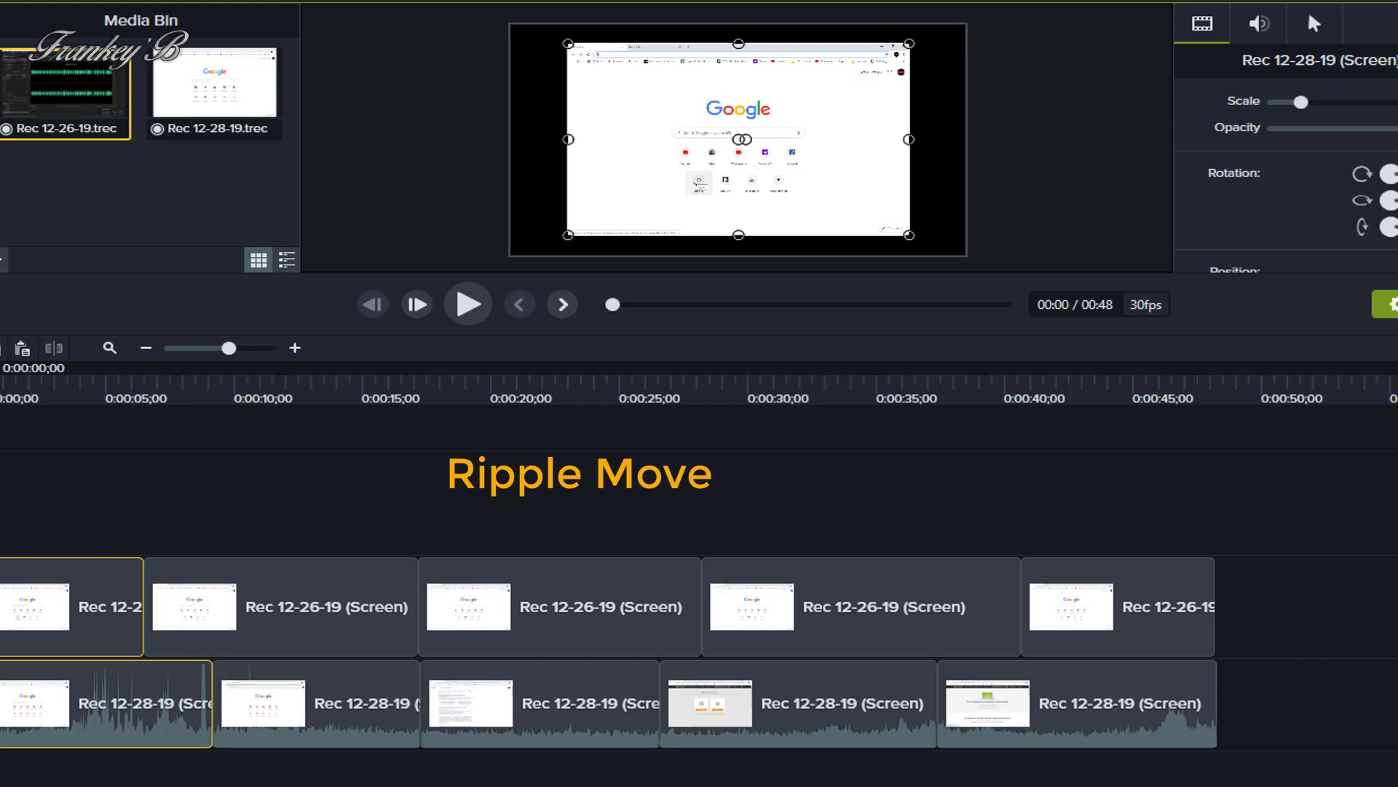
key(Escape)
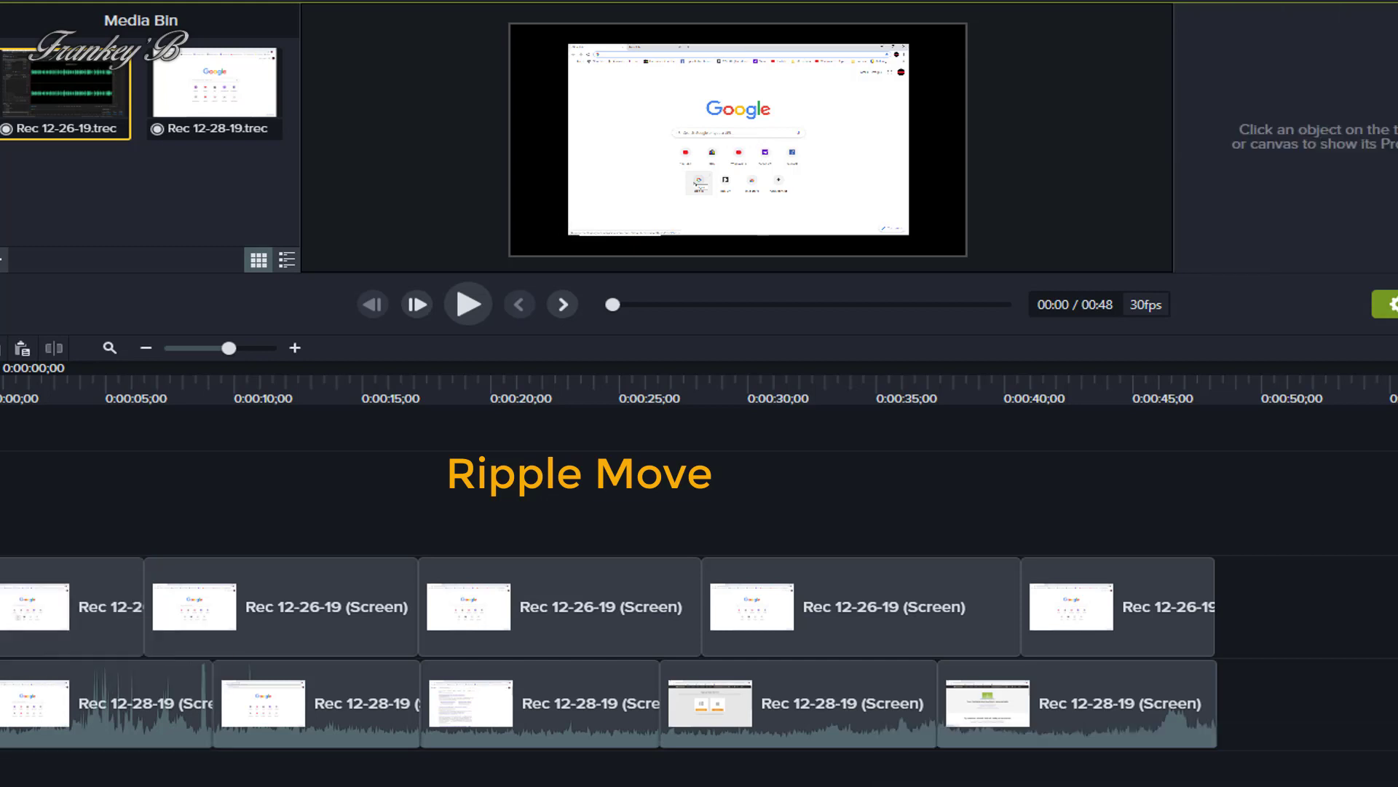
click(46, 600)
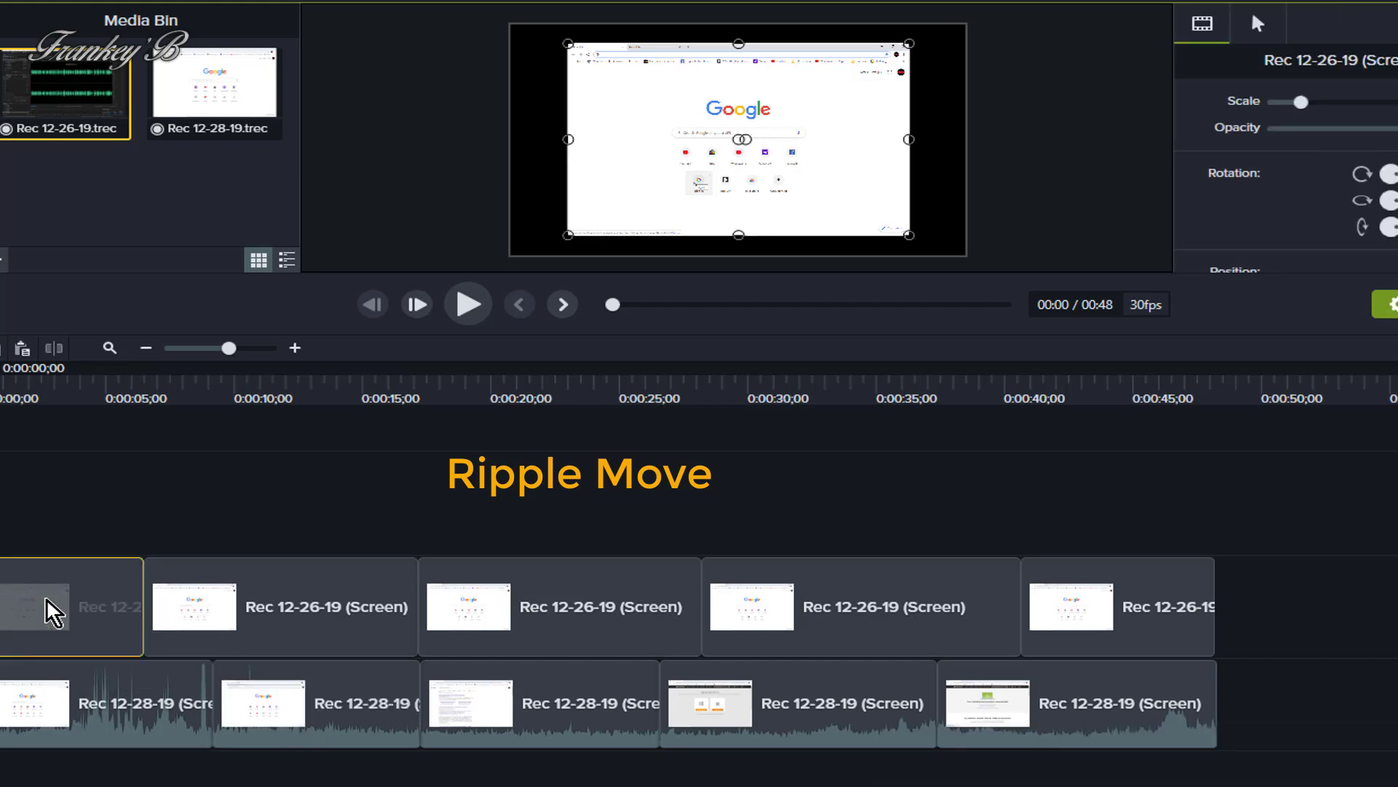
drag(50, 608, 10, 635)
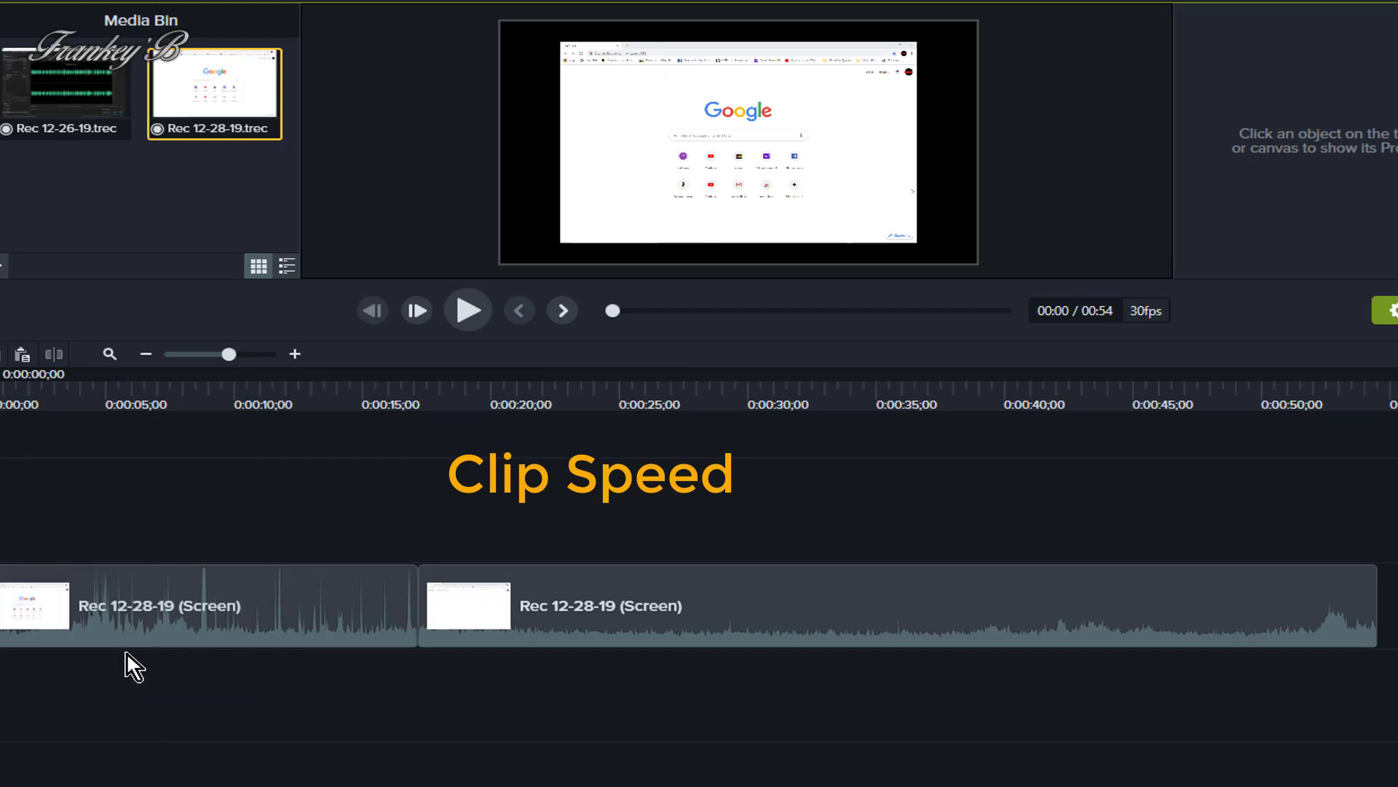
Scrub the playhead to about 0:00:17, then apply Visual Effects' Clip Speed to the first Track 3 clip
click(66, 386)
drag(199, 378, 422, 430)
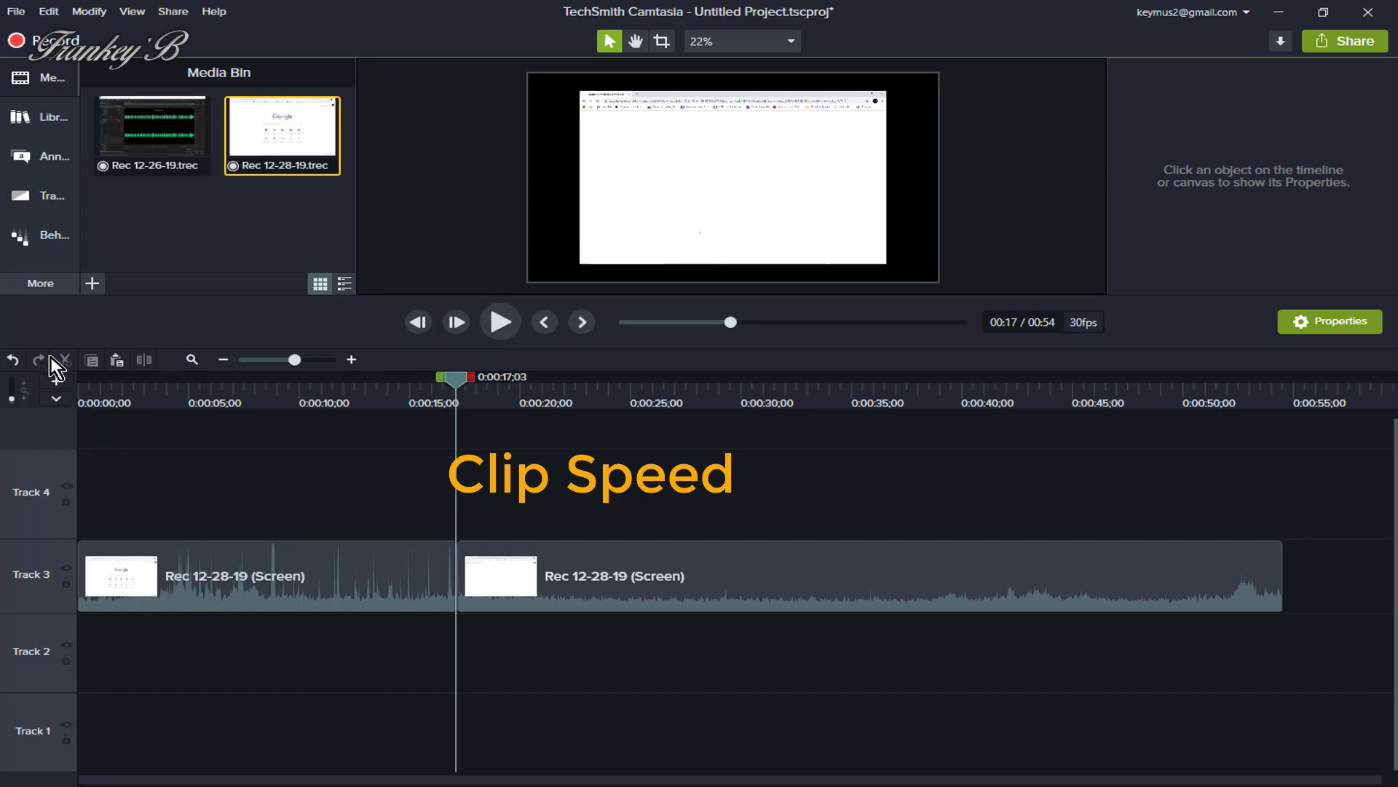
click(38, 286)
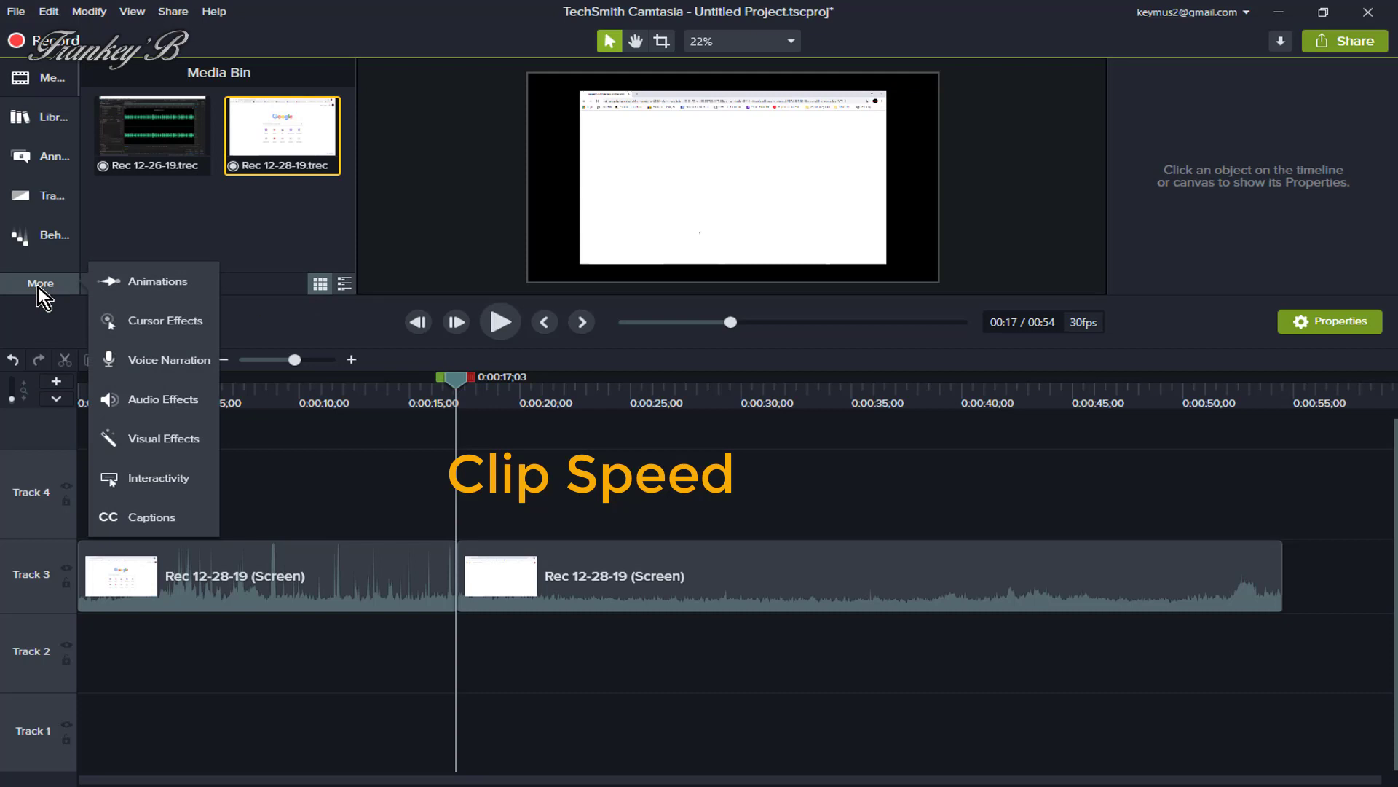
click(154, 438)
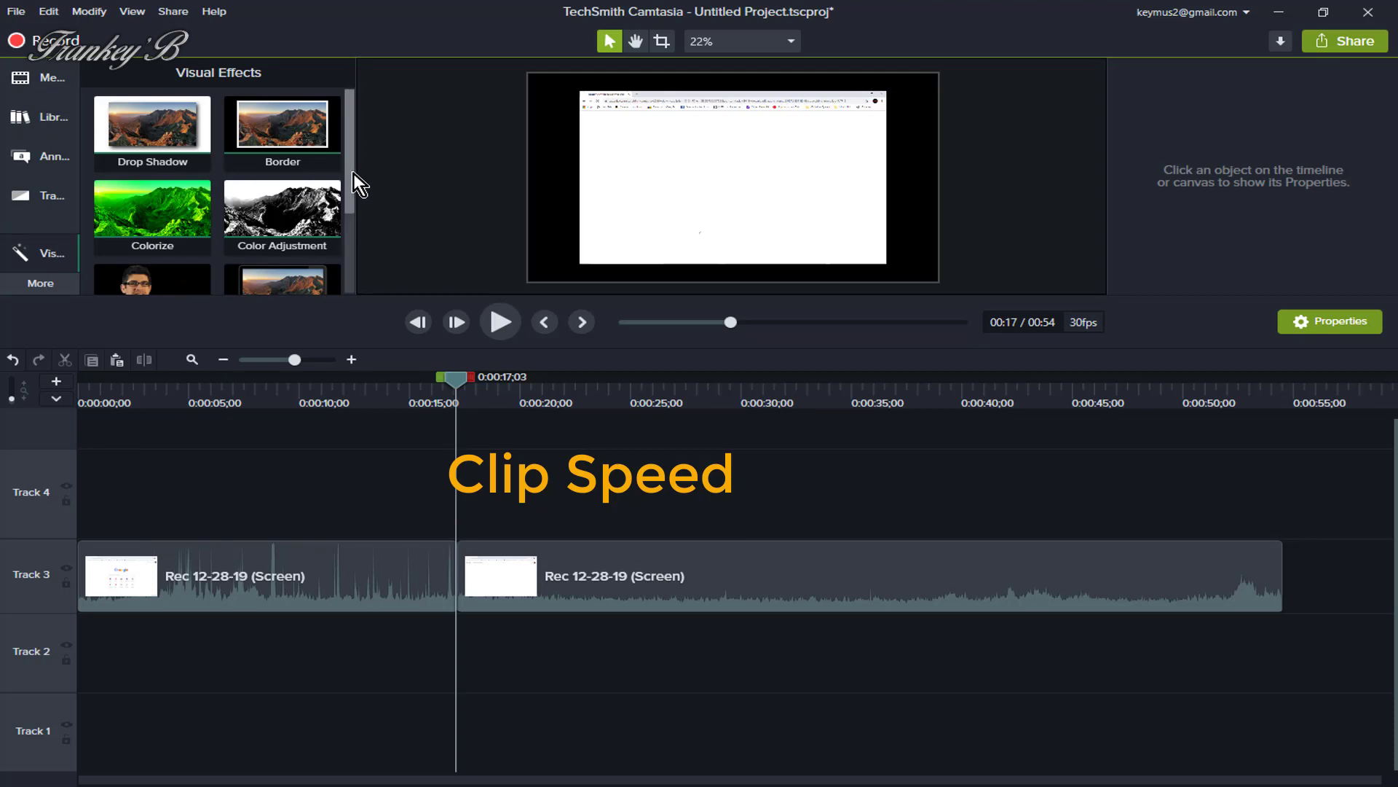
drag(352, 172, 334, 272)
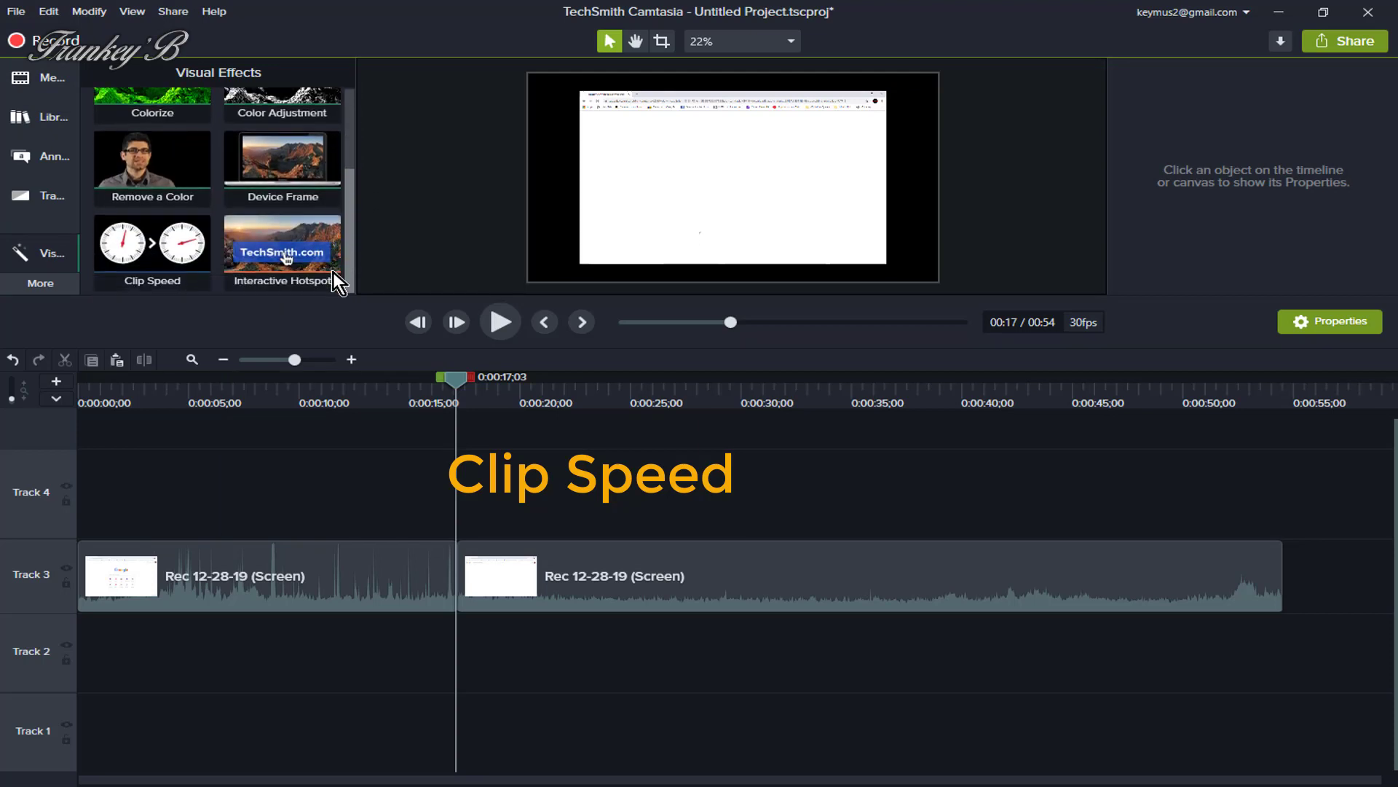
drag(159, 241, 222, 583)
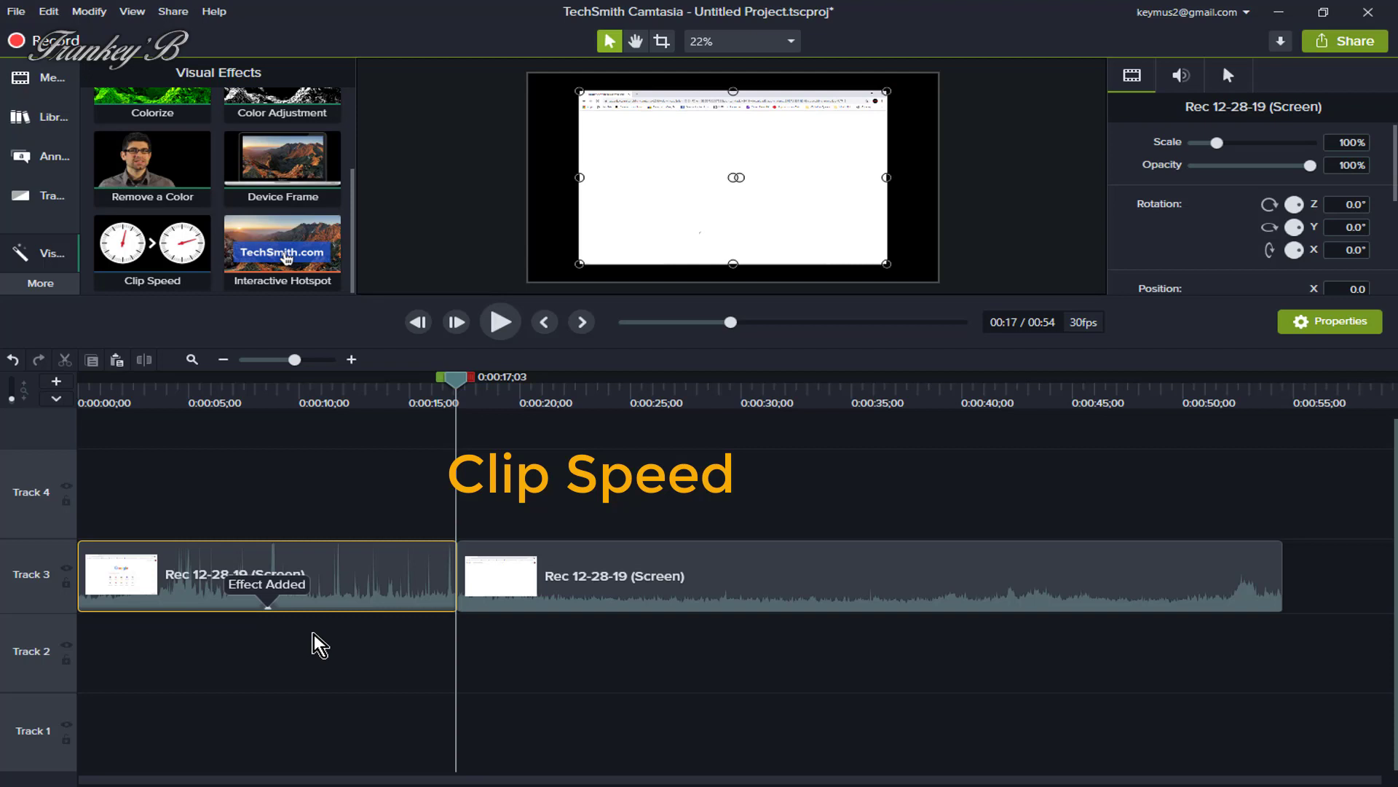
Shorten the first clip's Clip Speed strip to speed it up to about 2.34x
click(269, 606)
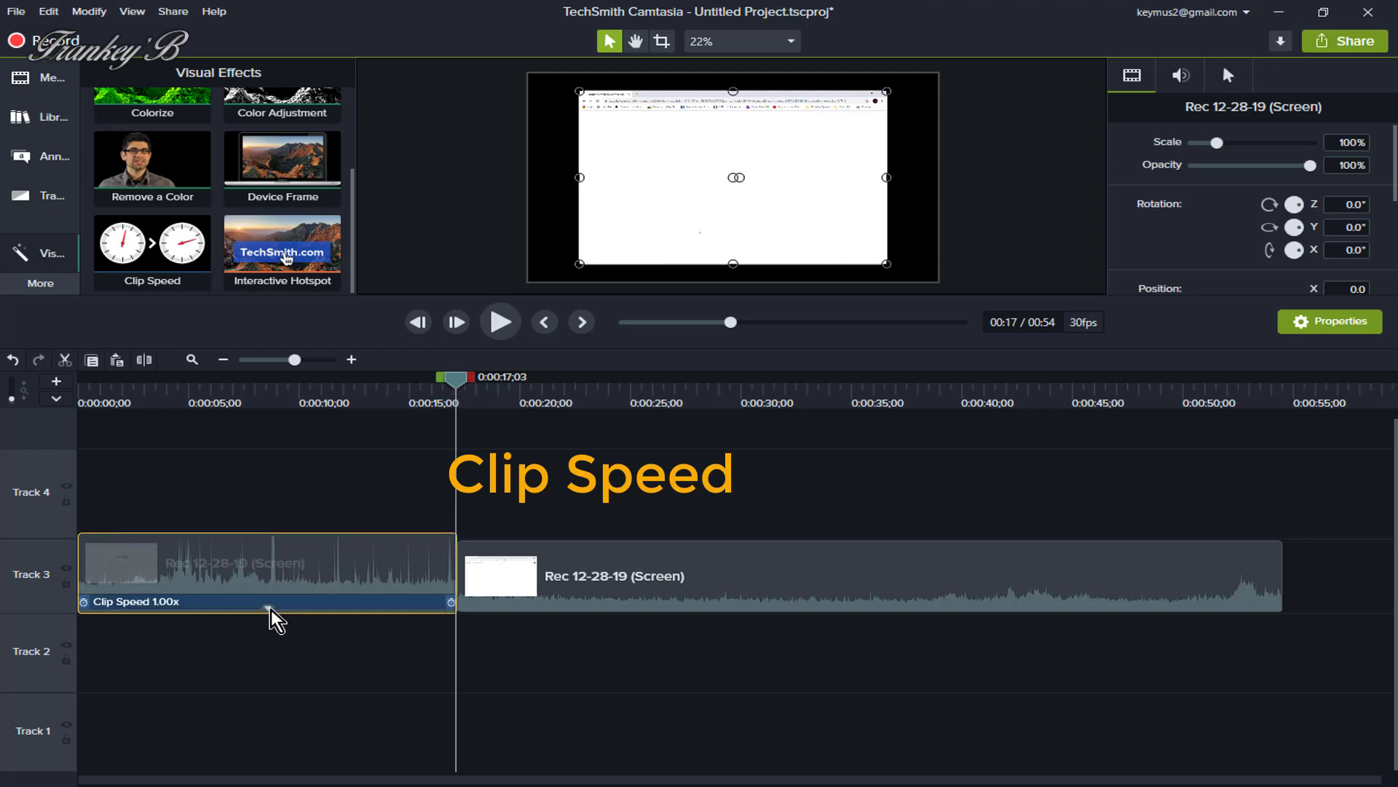
click(450, 599)
drag(451, 599, 362, 609)
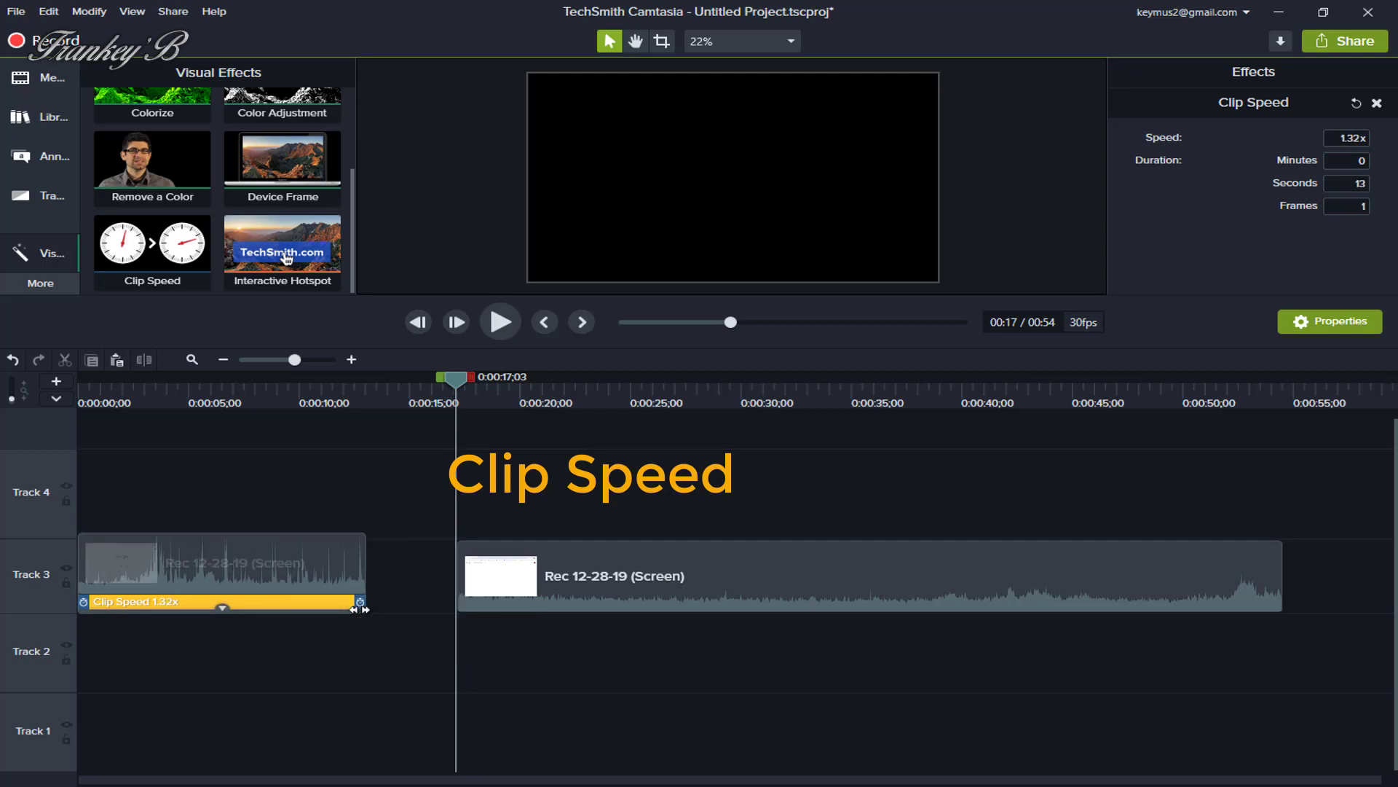
drag(359, 604, 157, 604)
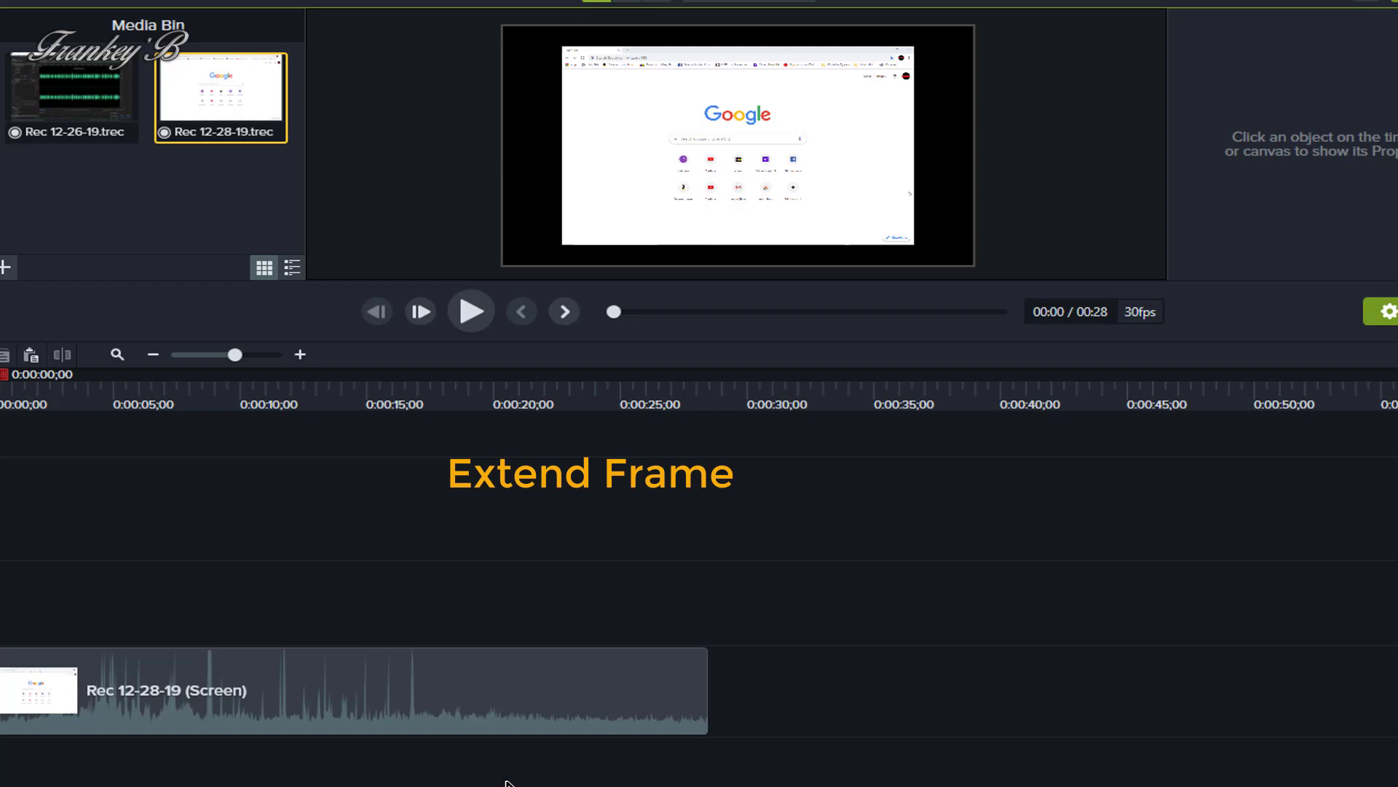
Use Extend Frame on the Rec 12-28-19 clip's last frame and stretch it, lengthening the project to 00:37
click(496, 681)
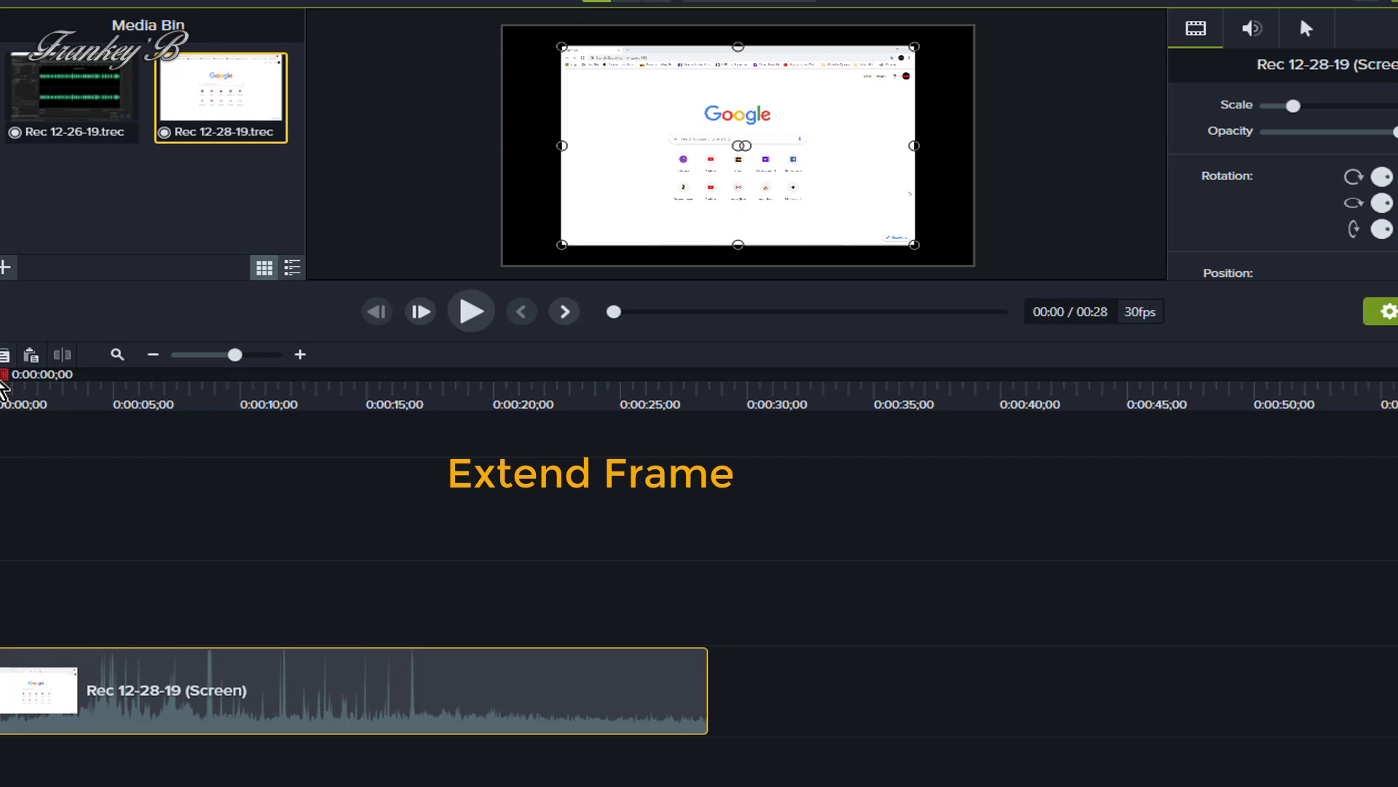
drag(2, 386, 706, 419)
right_click(705, 665)
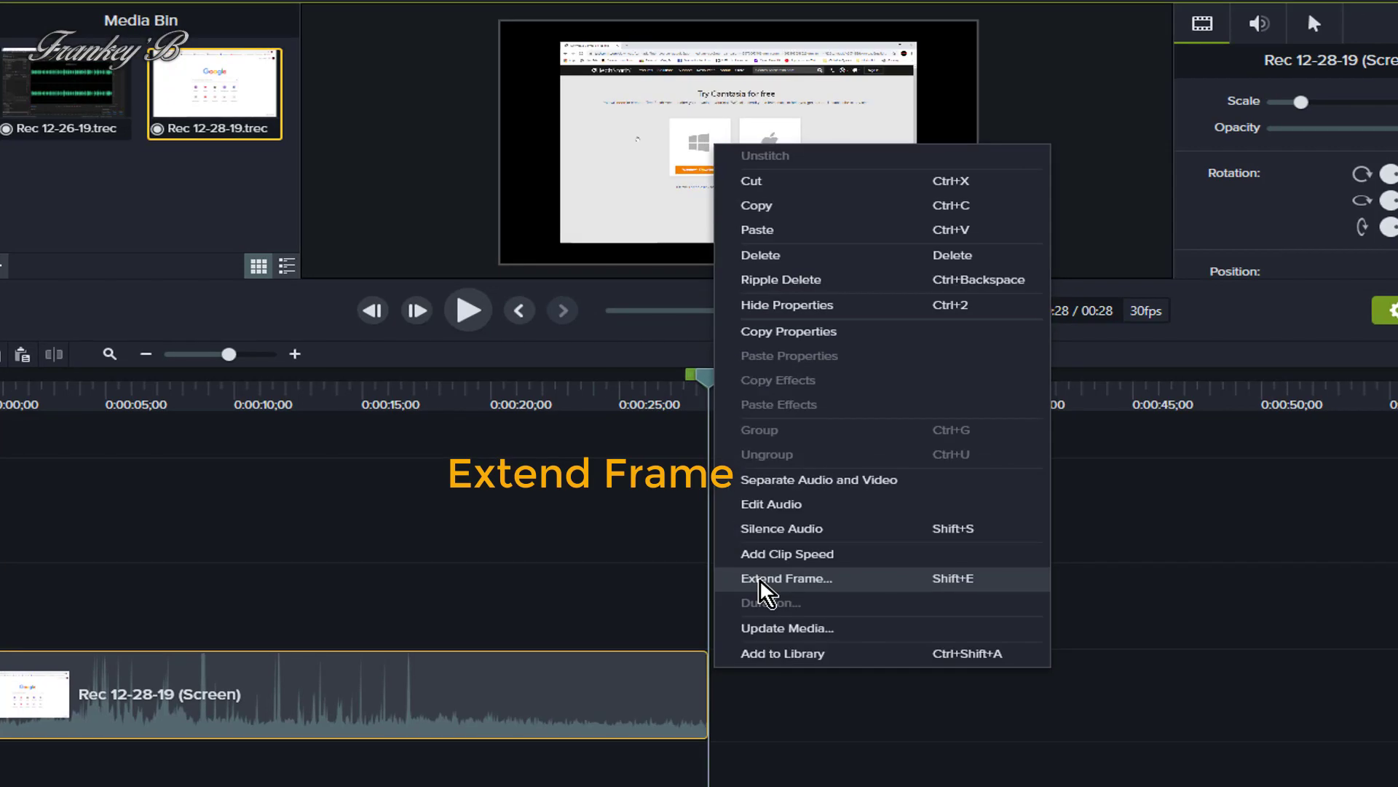
click(759, 579)
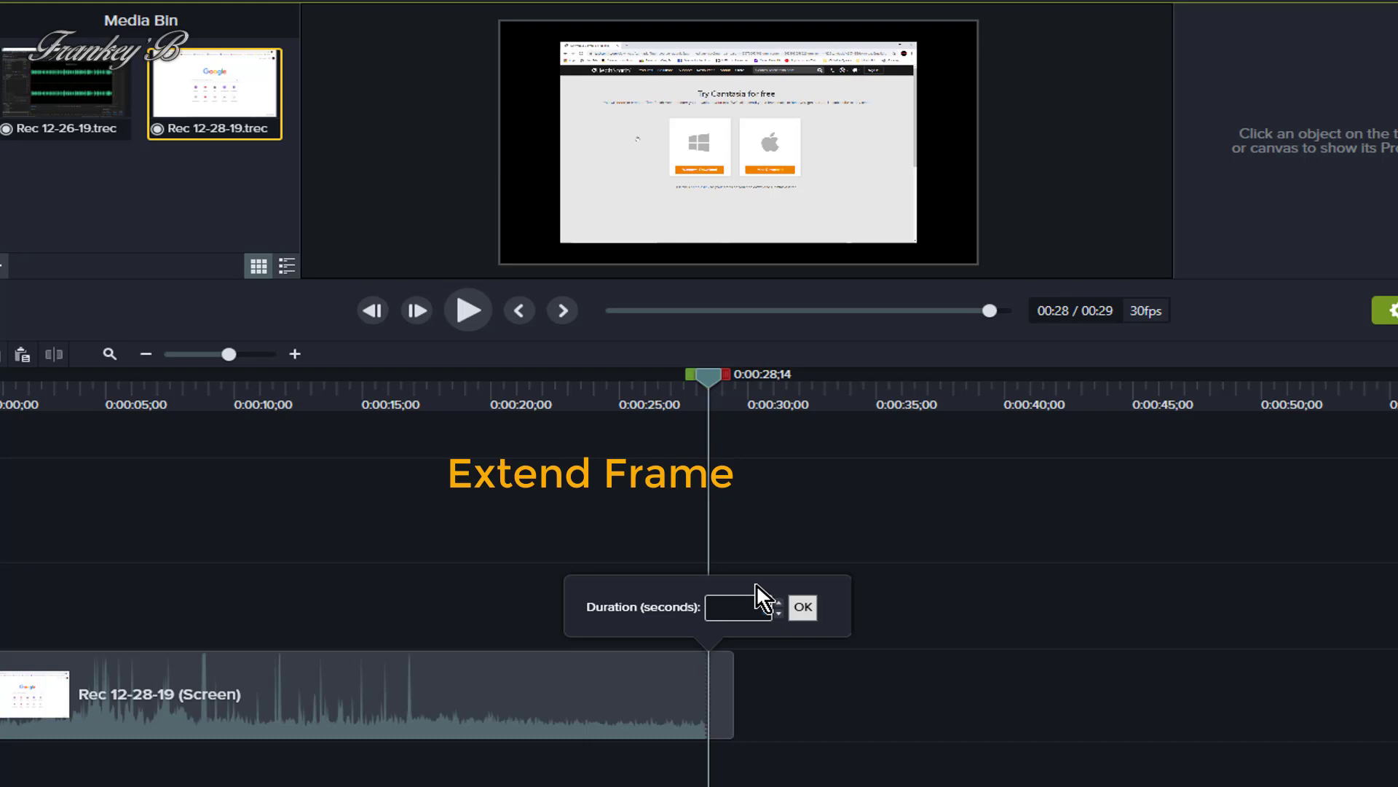
click(802, 607)
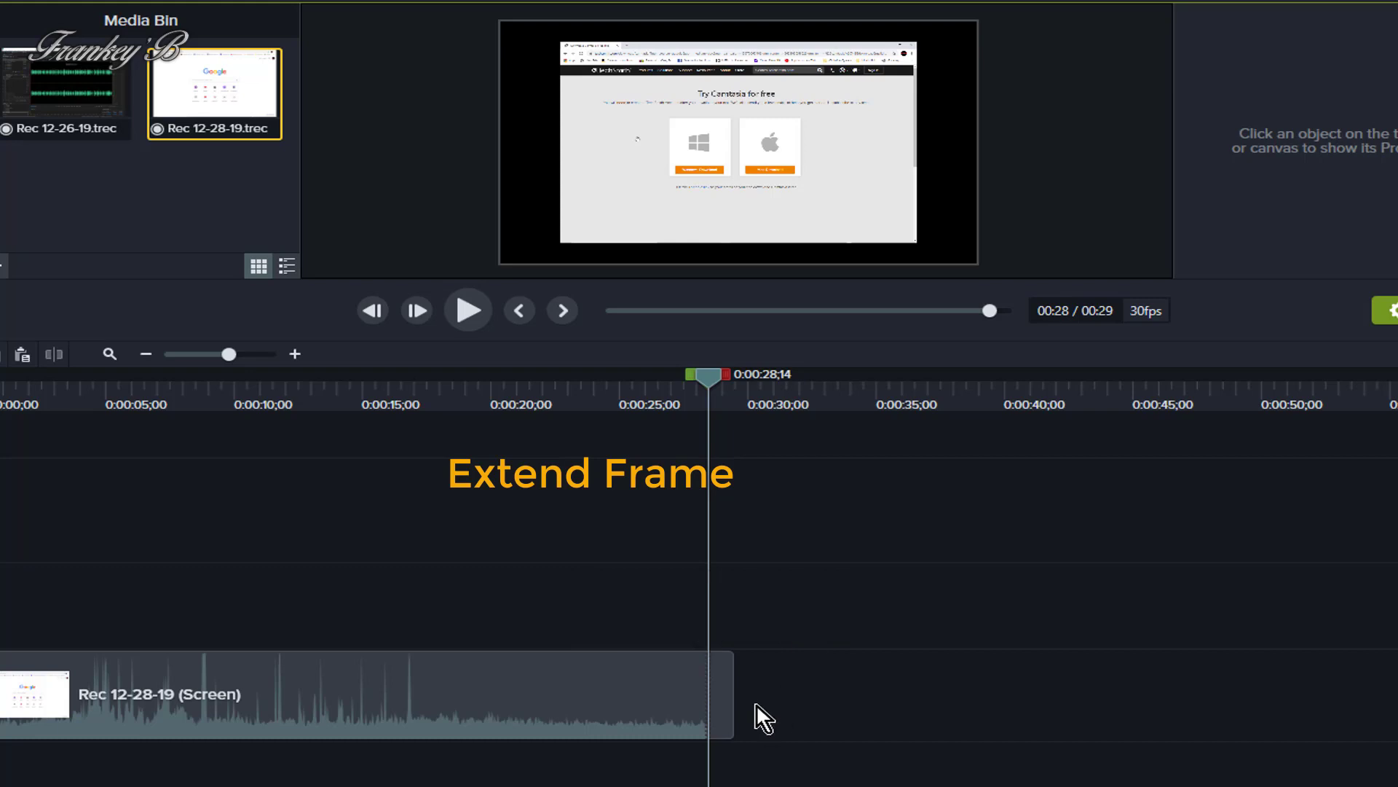
drag(733, 703, 946, 702)
Drag the held final frame out twice more so the project runs about 00:41
key(ctrl+Home)
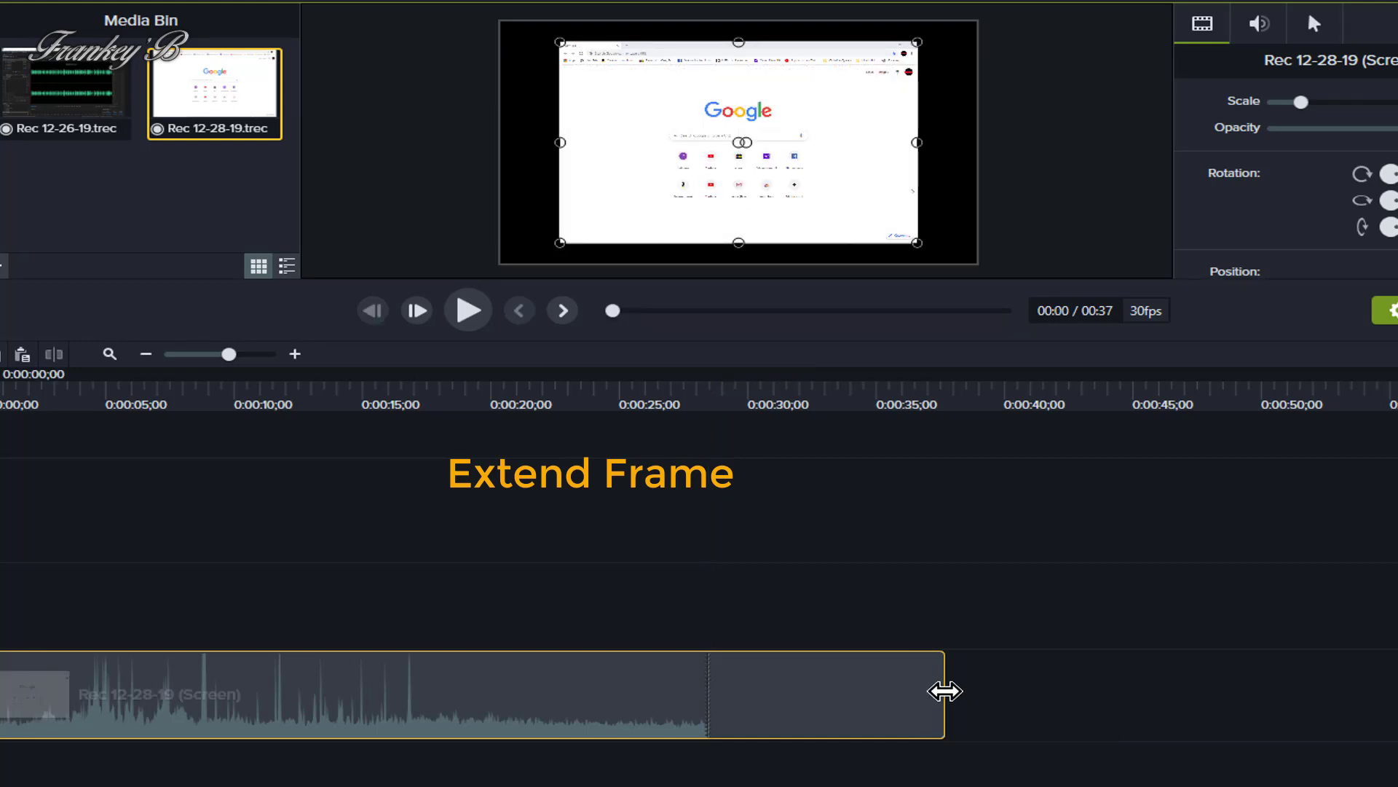
drag(945, 691, 1034, 691)
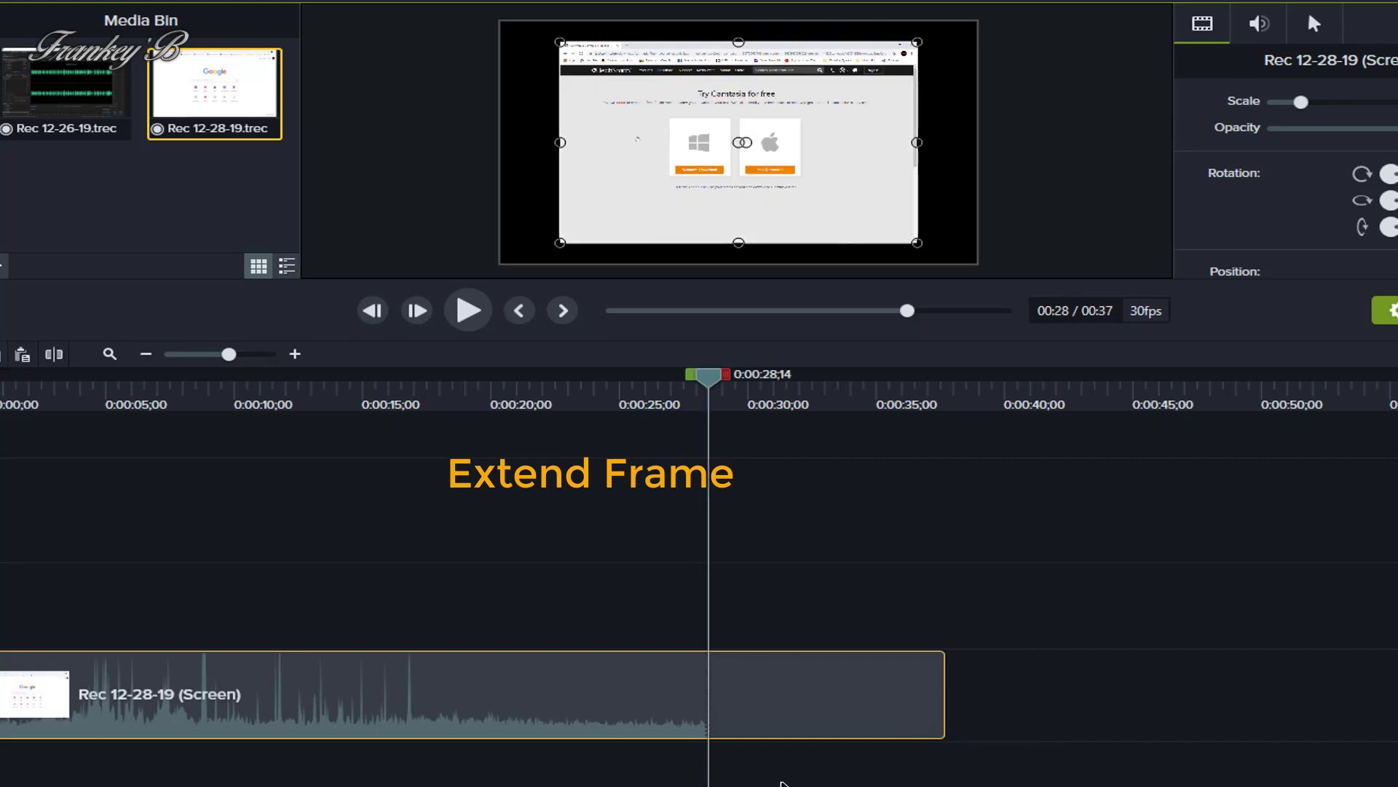
key(ctrl+Home)
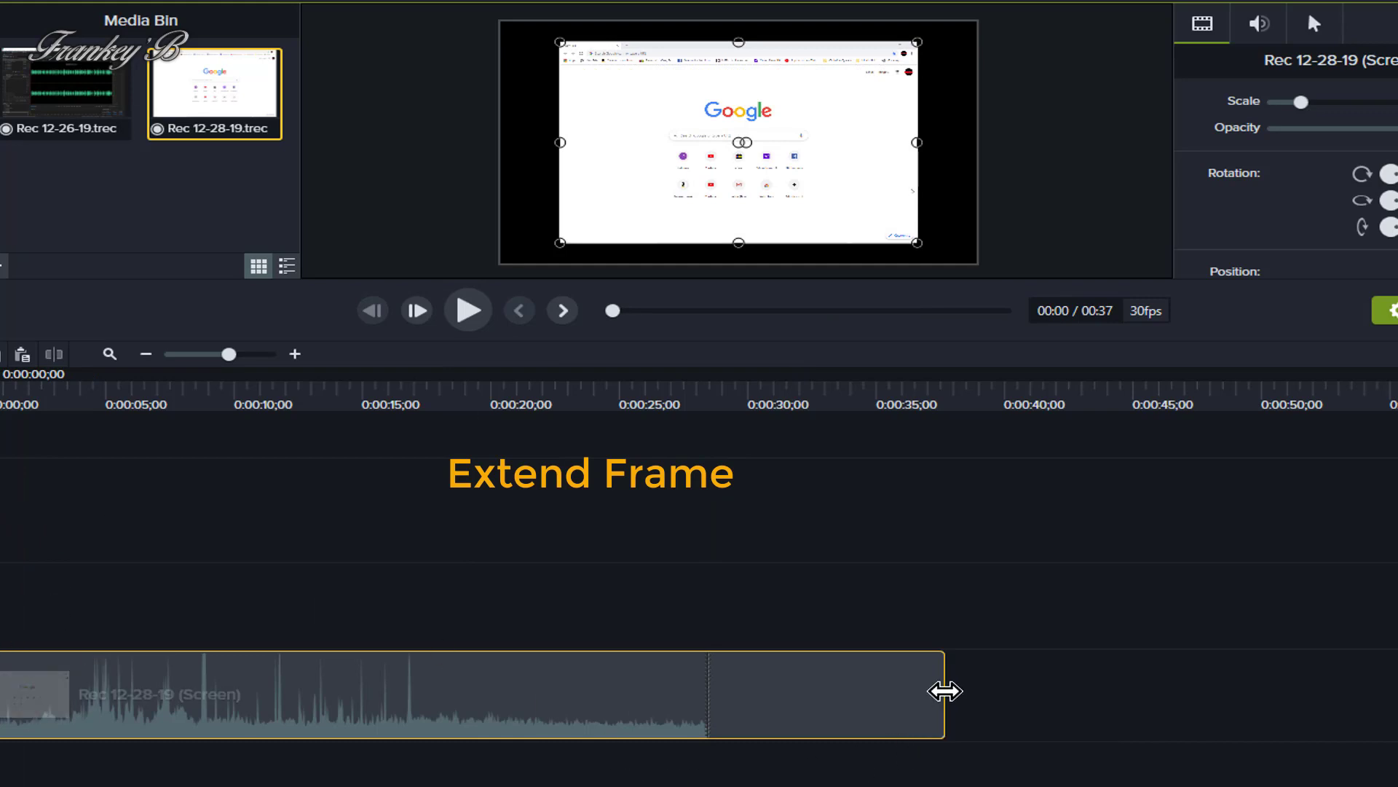
drag(944, 691, 1033, 692)
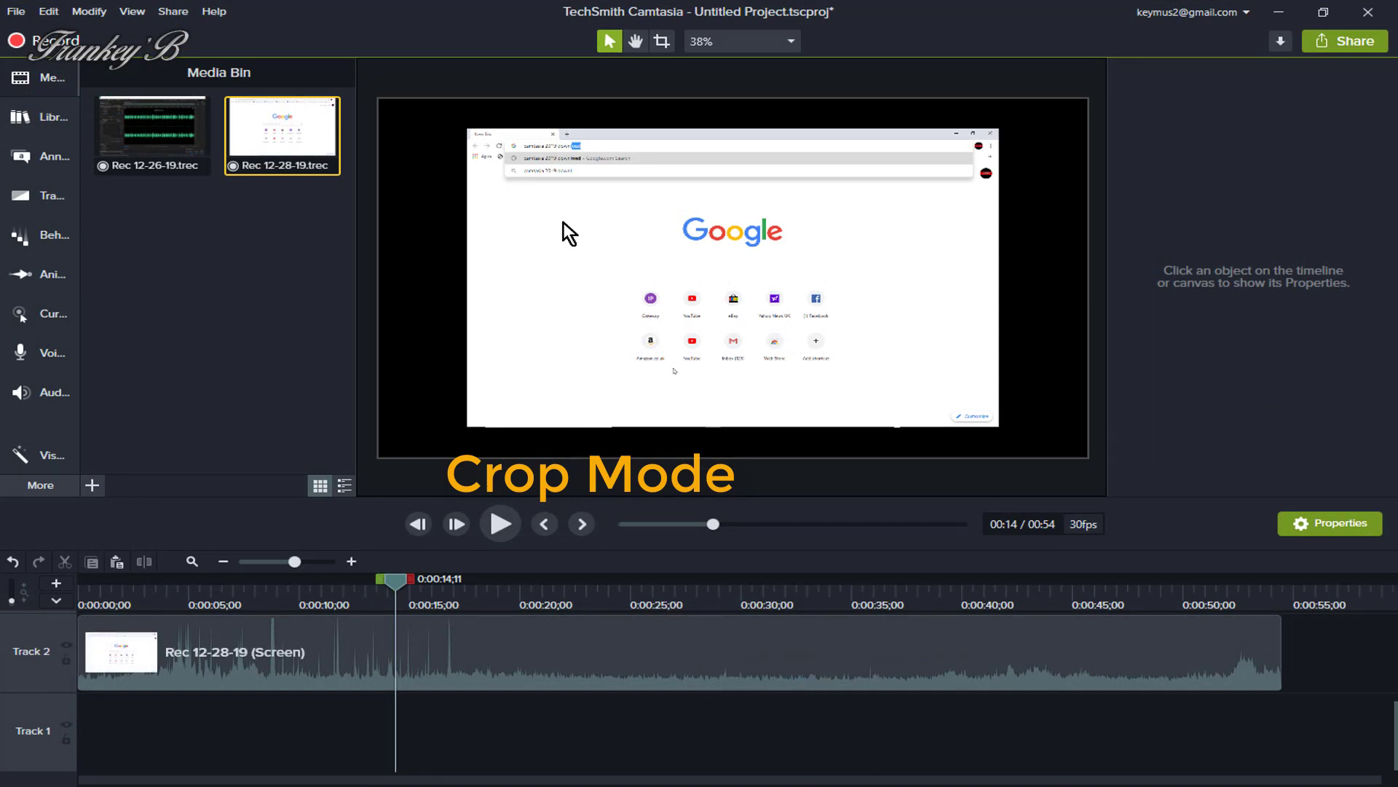
Select the Rec 12-28-19 recording on the canvas at 133.3% scale and turn on Crop mode for it
click(664, 41)
click(789, 290)
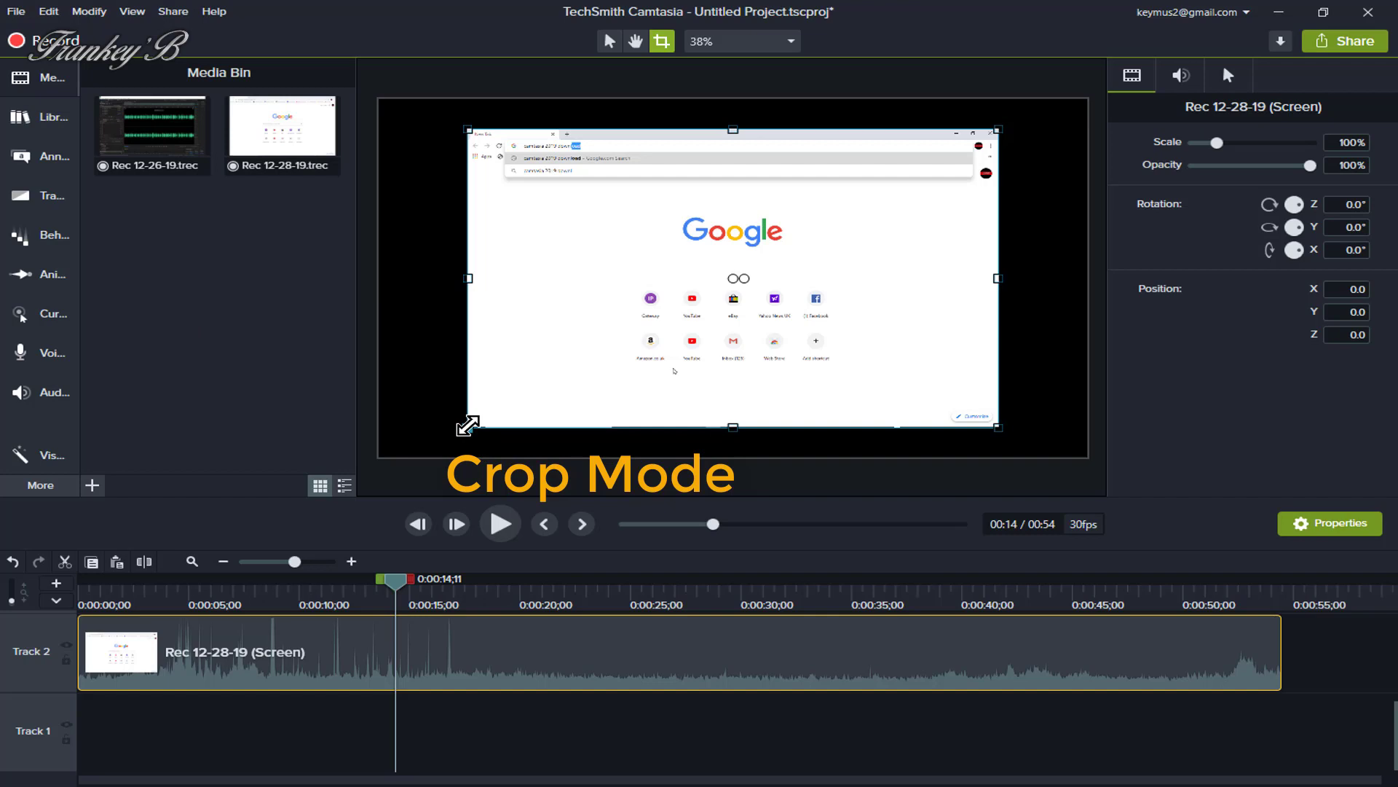
click(537, 570)
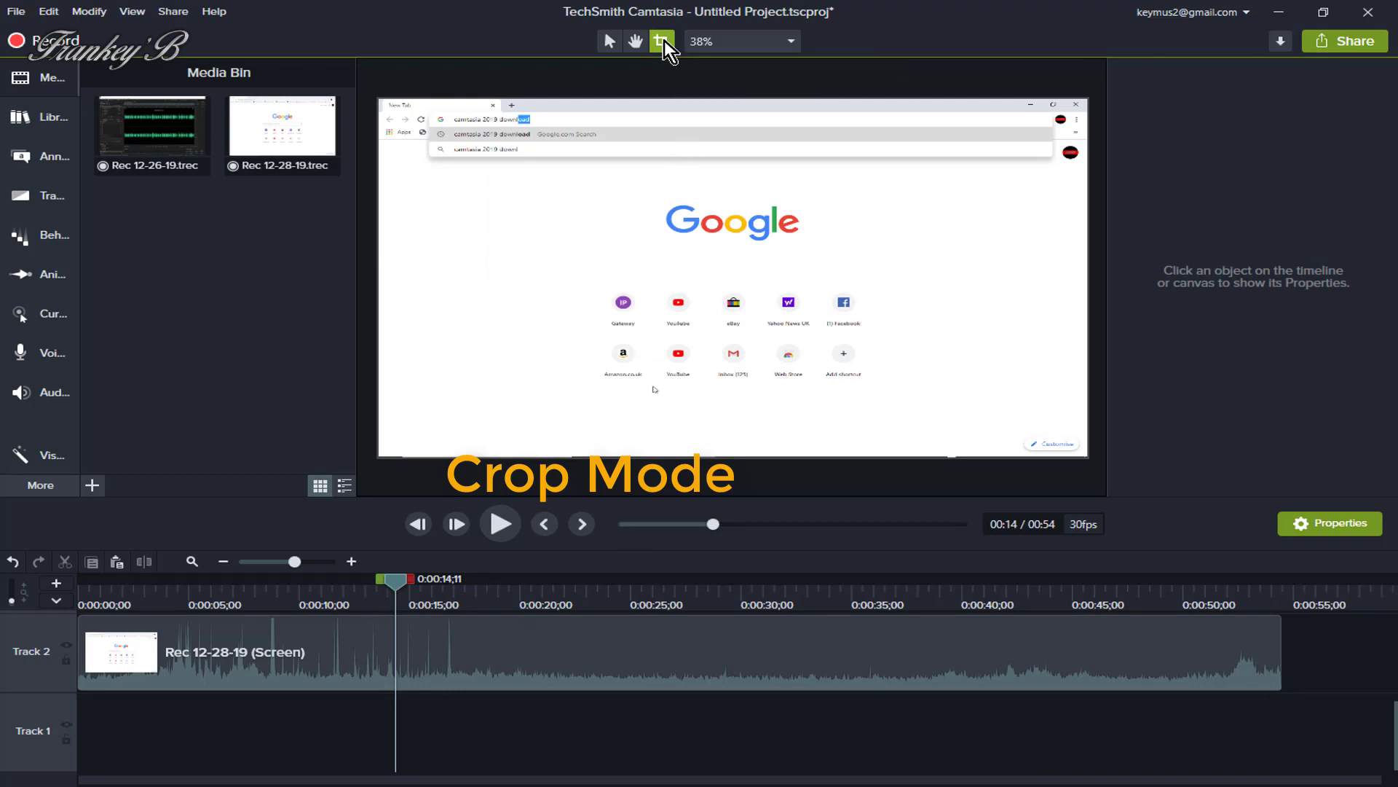
click(437, 394)
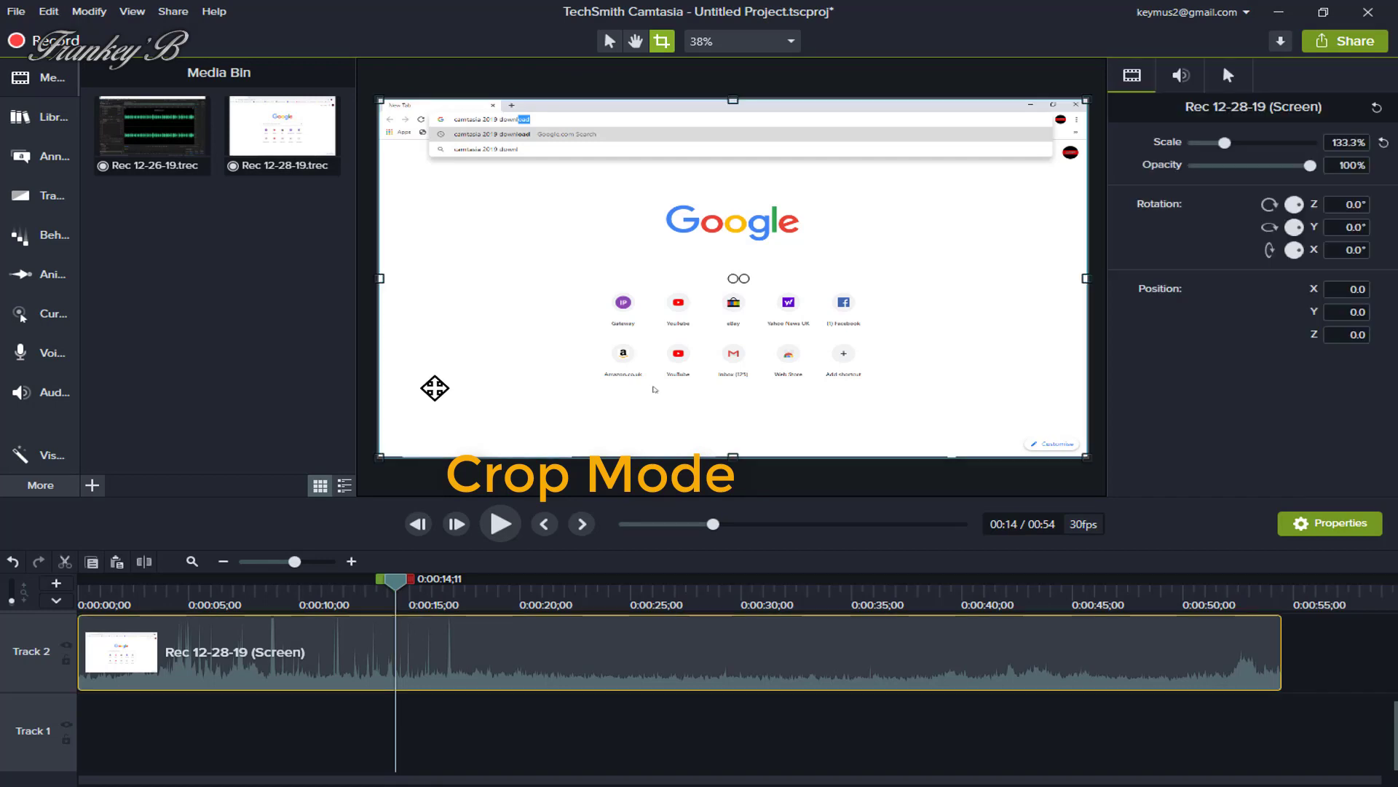
click(661, 42)
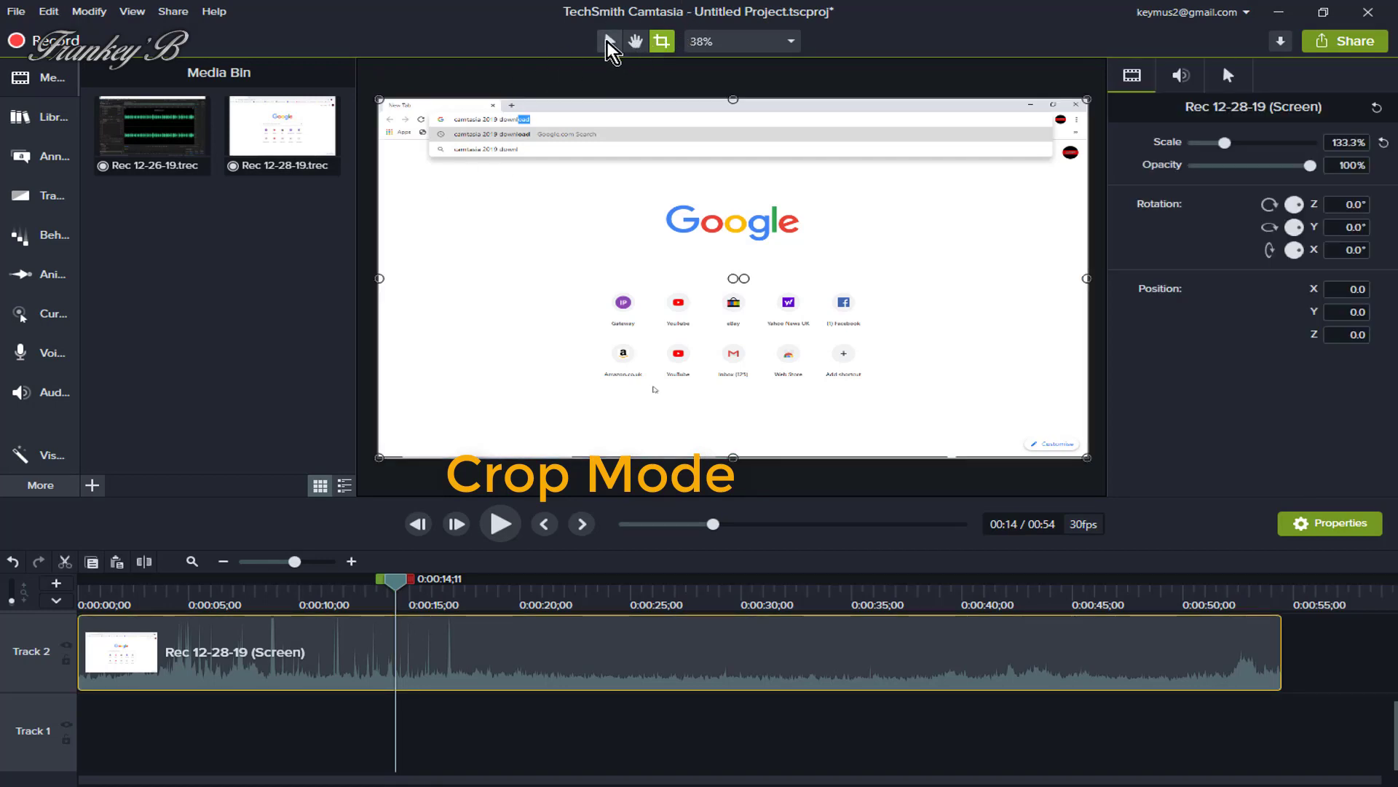
click(608, 41)
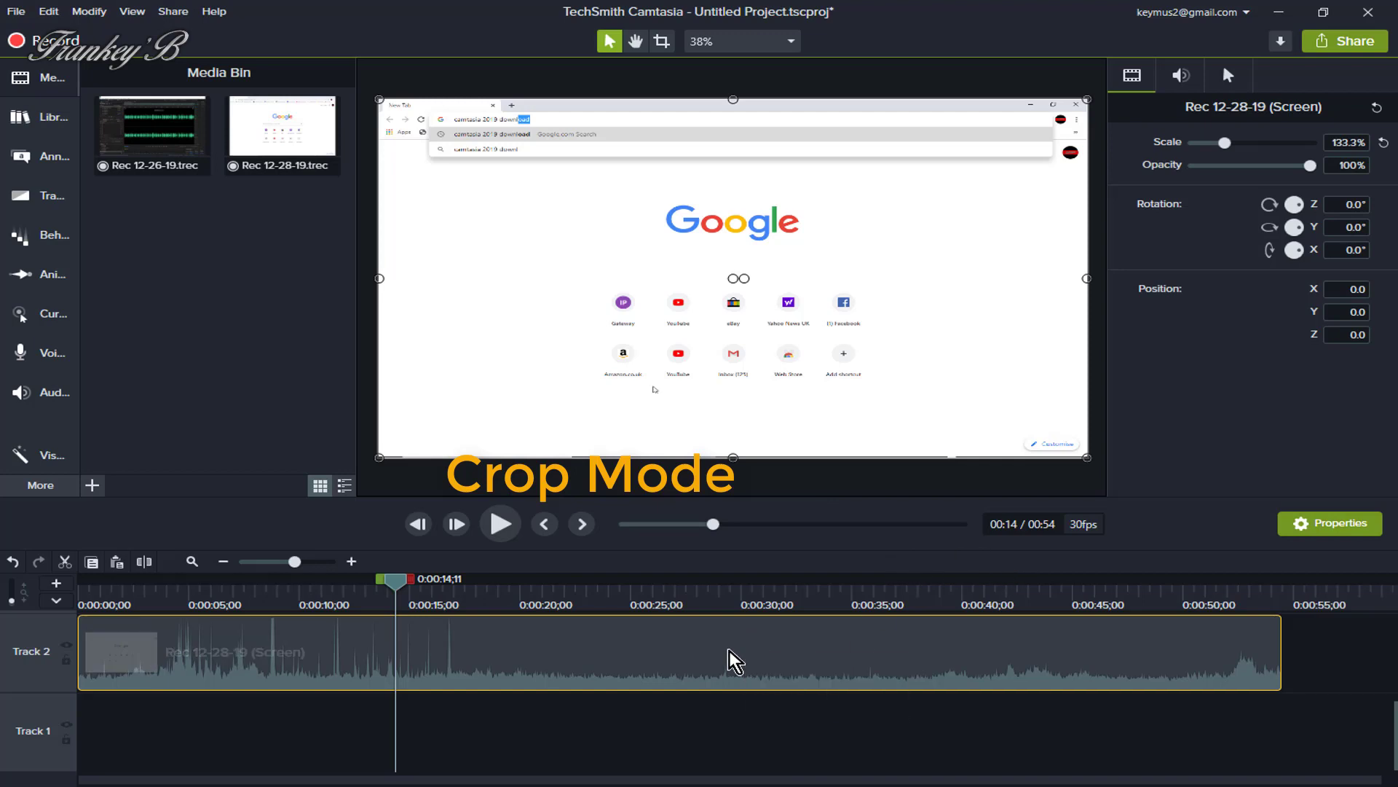
click(1083, 485)
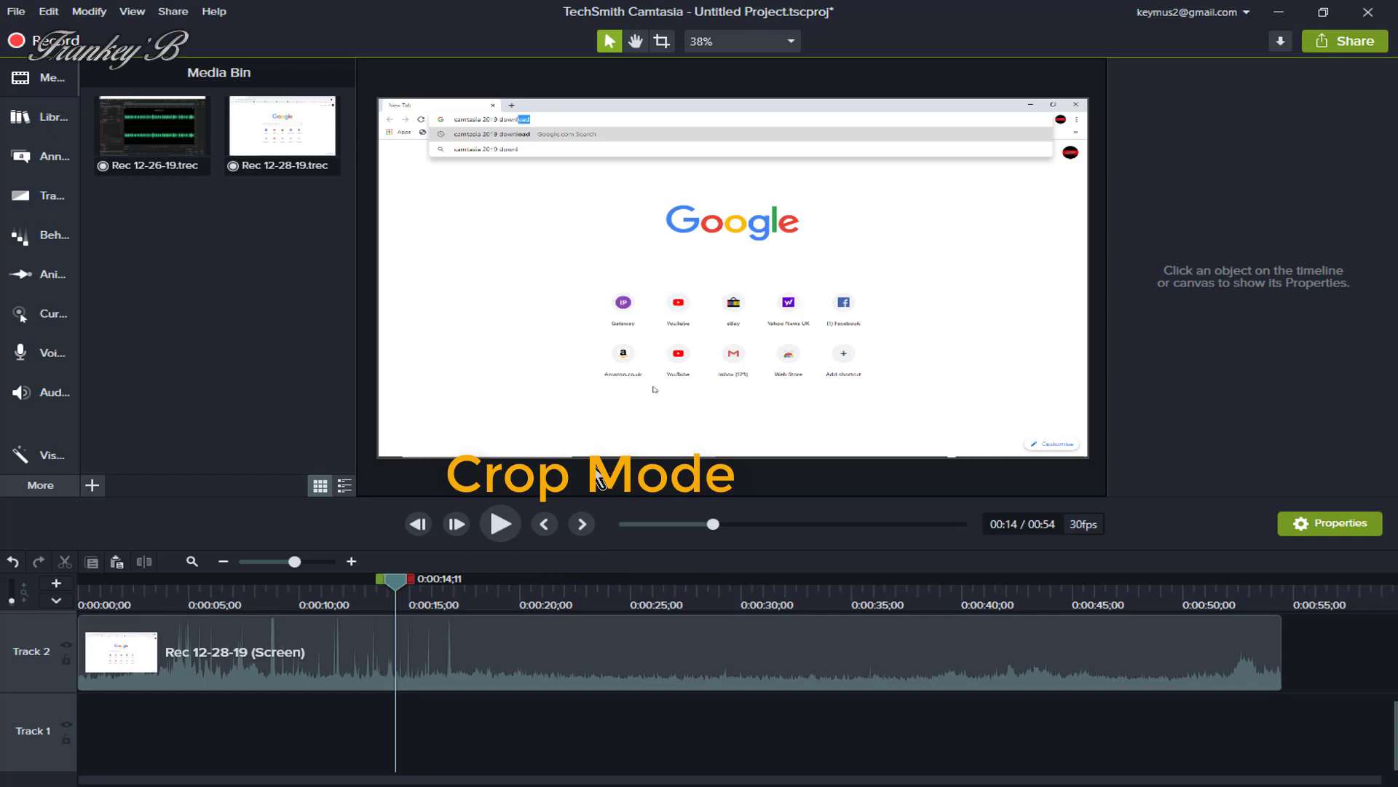
click(540, 408)
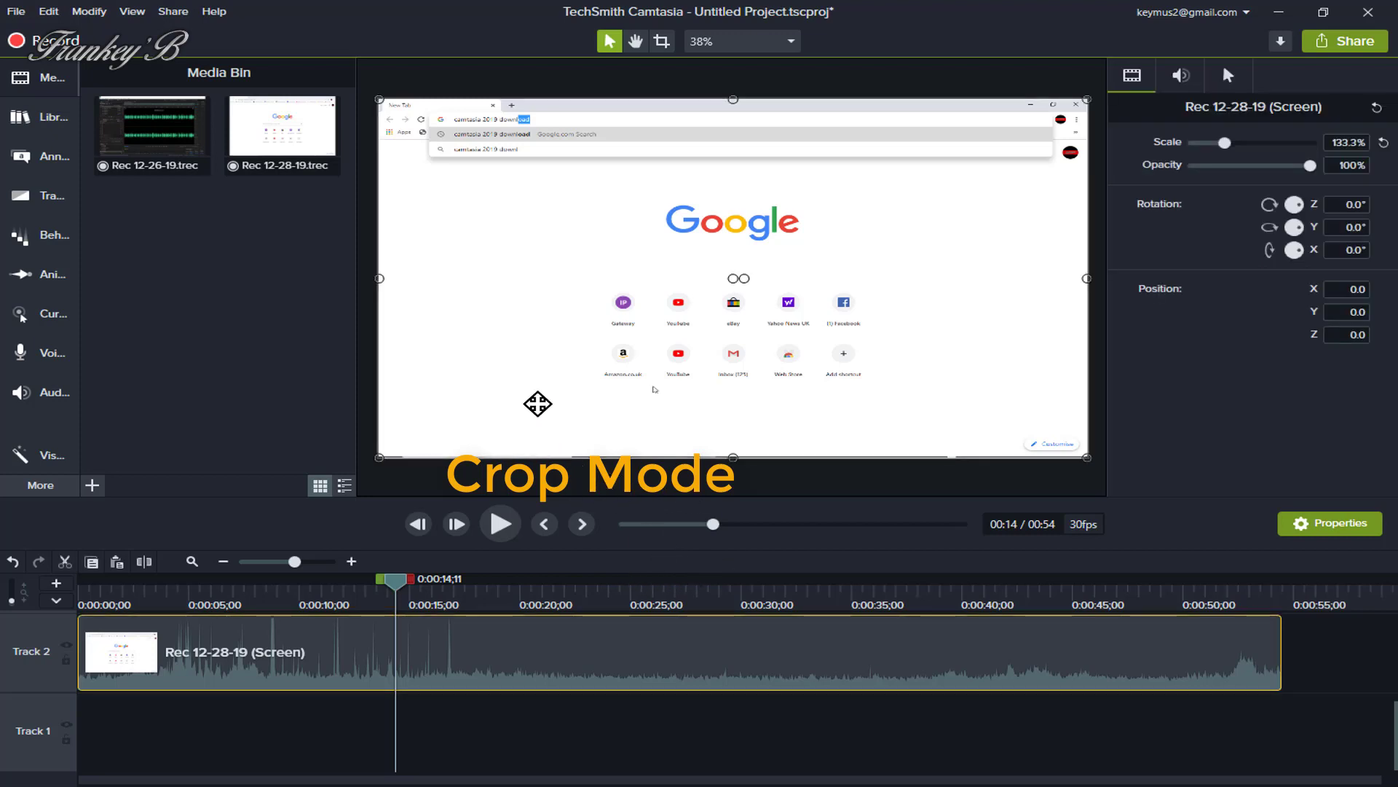
click(661, 41)
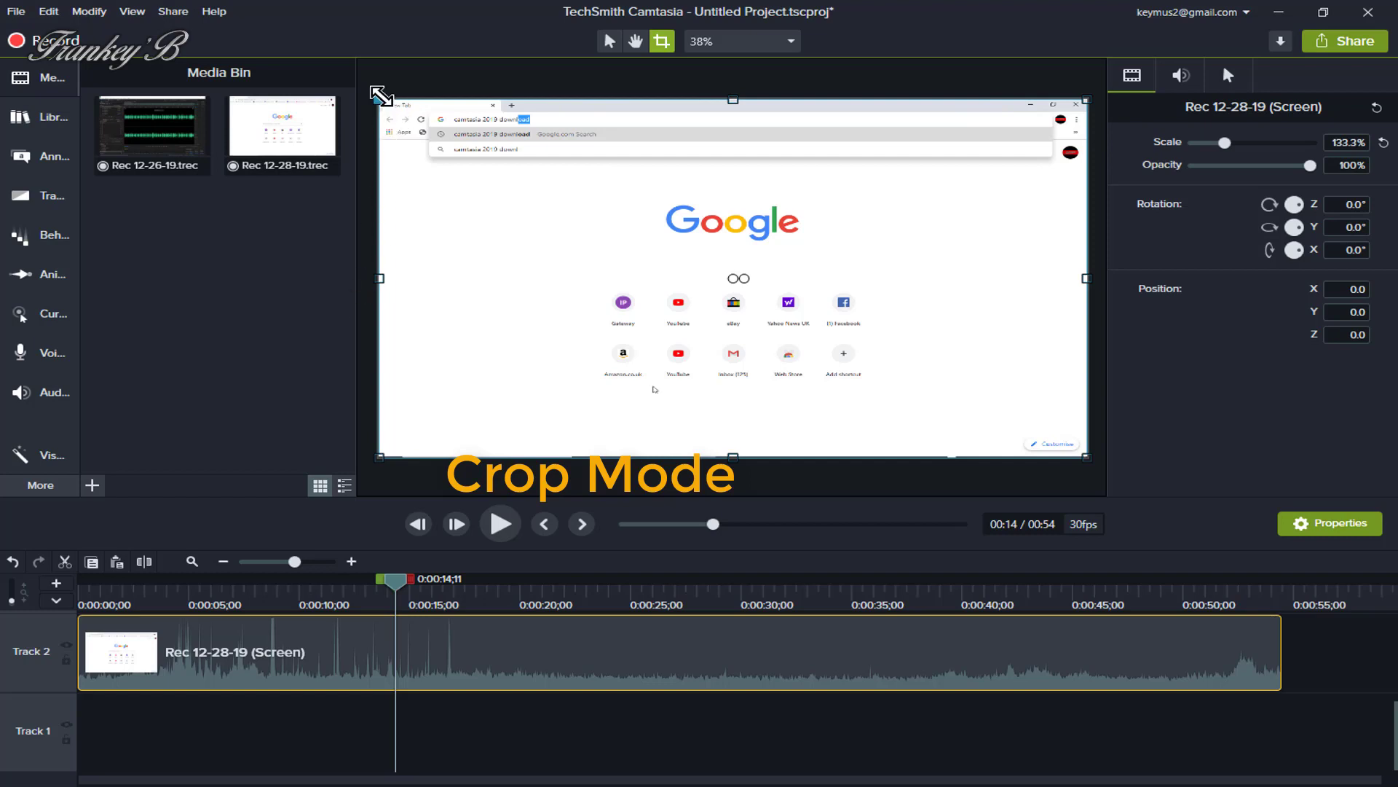
Crop all four sides inward to frame the Google logo and tiles, removing the address bar
drag(380, 99, 511, 150)
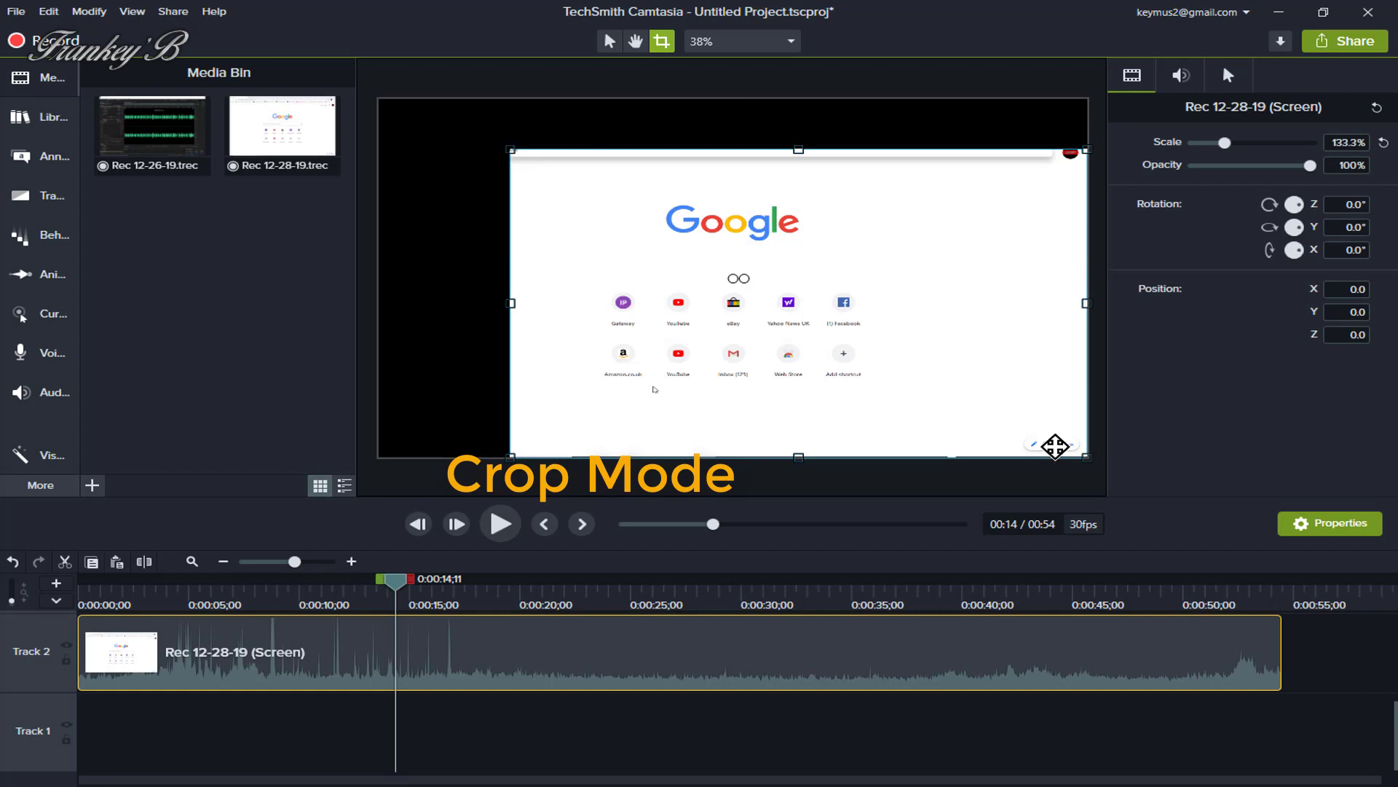
drag(1085, 456, 858, 367)
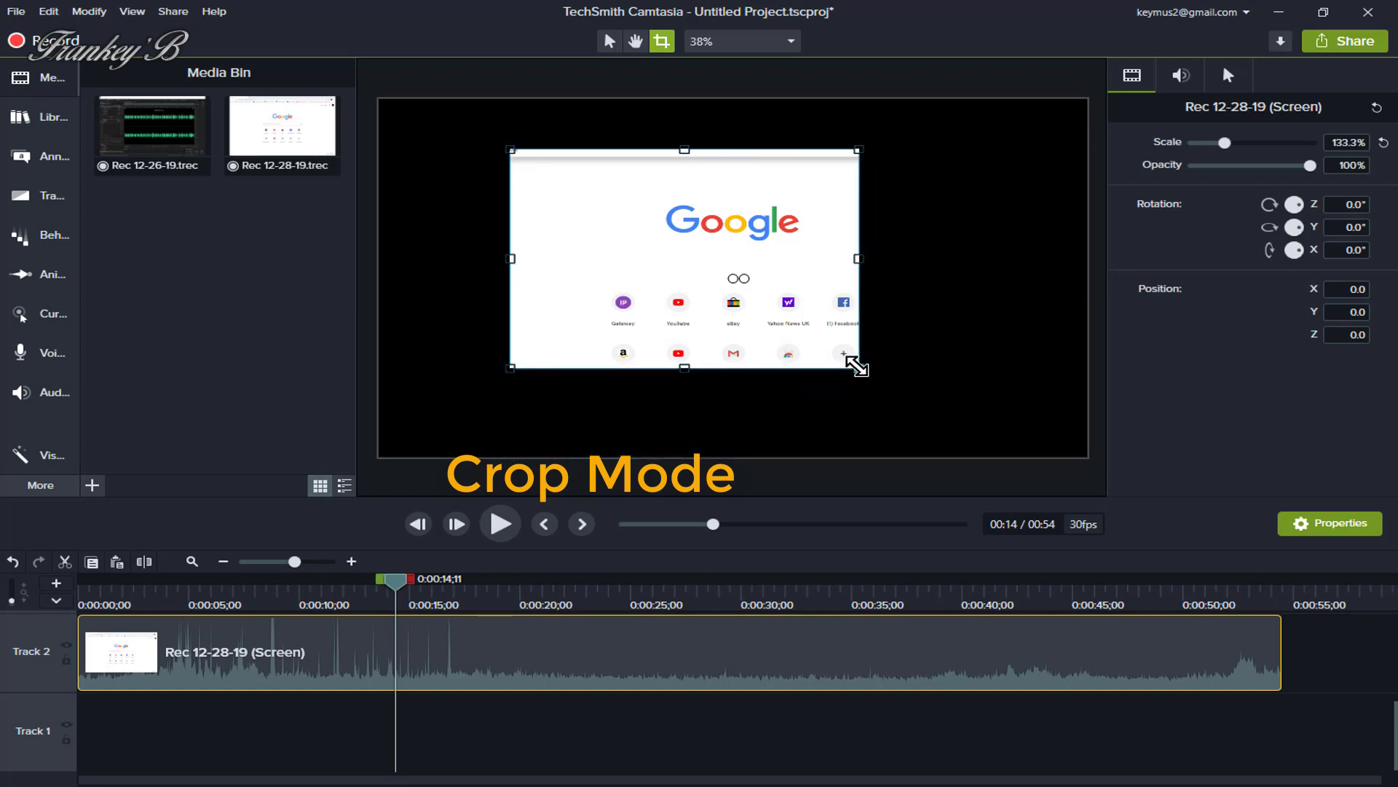
drag(512, 370, 540, 365)
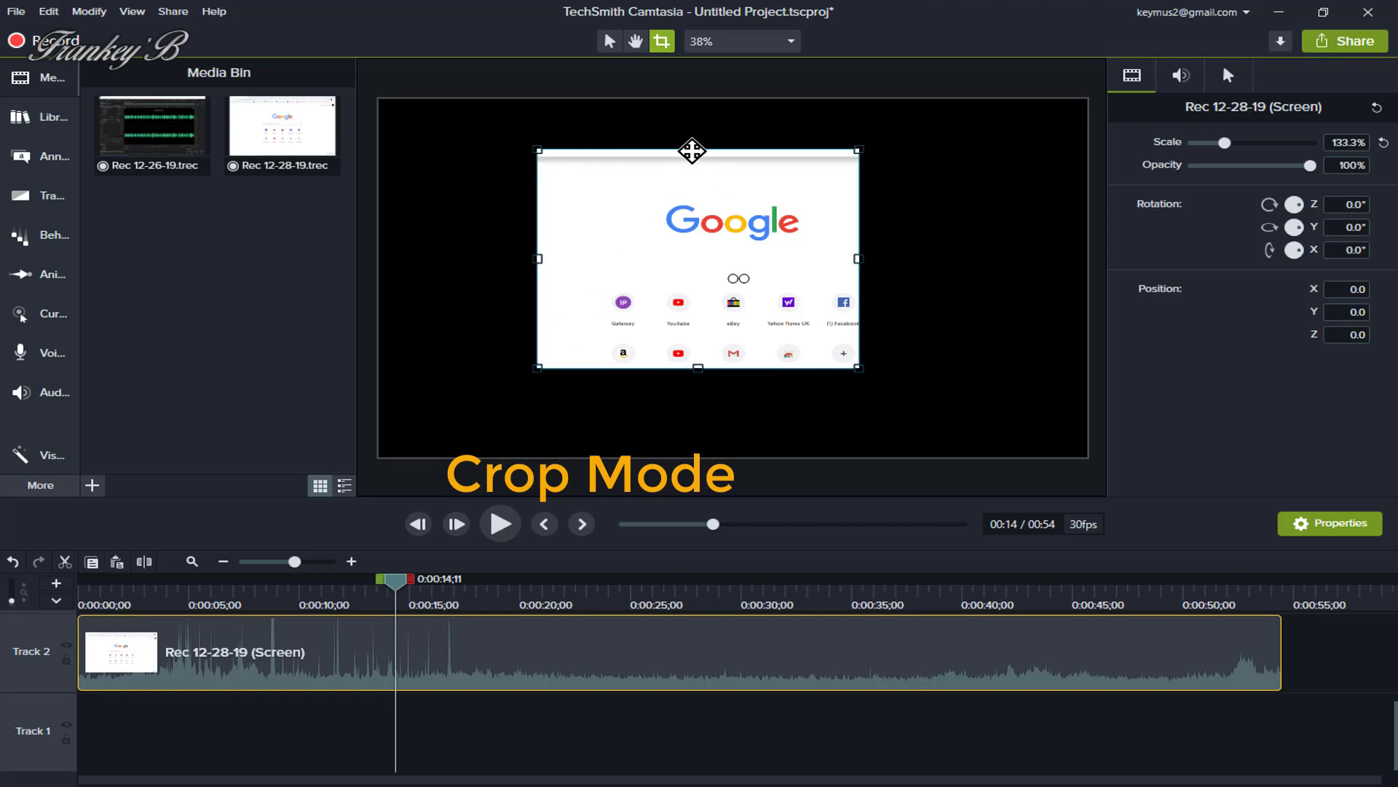
drag(699, 149, 701, 173)
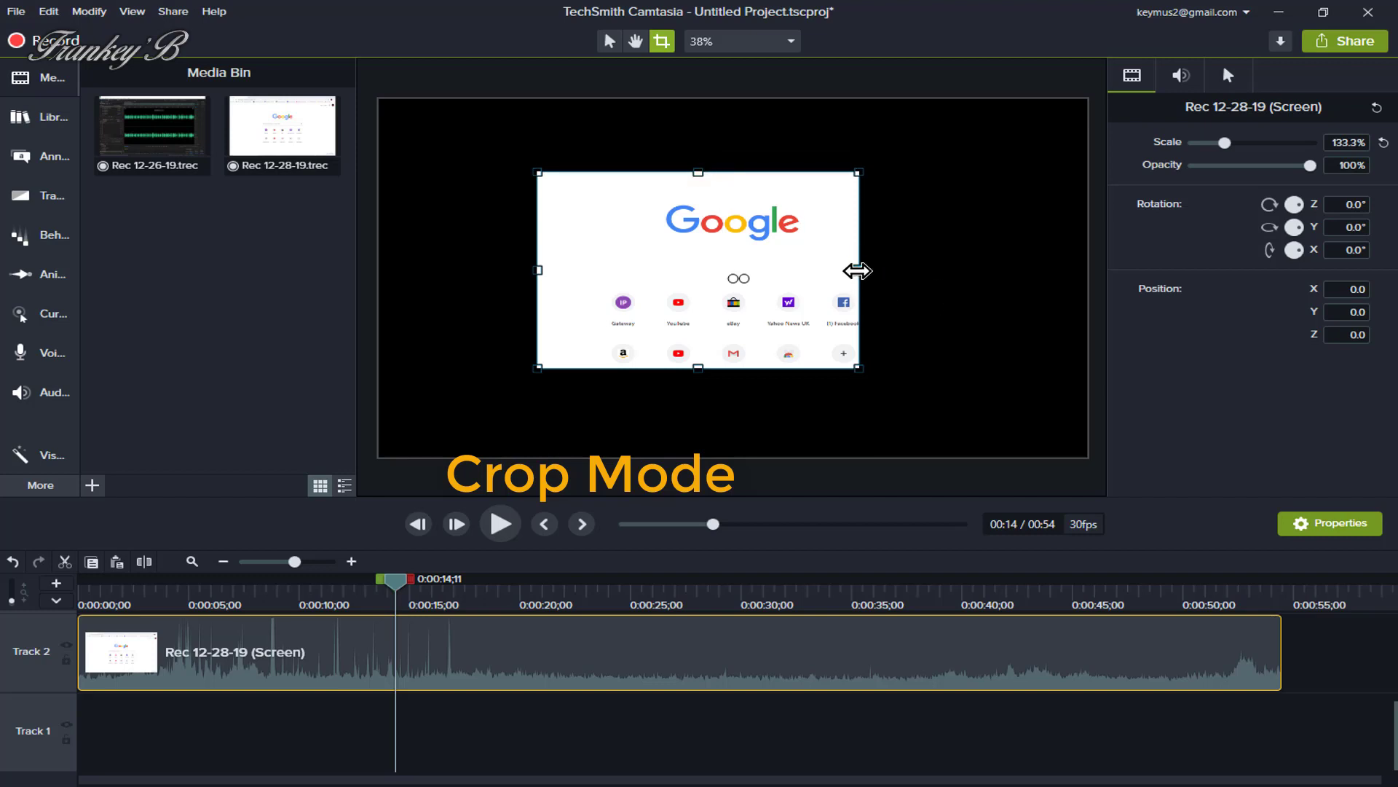